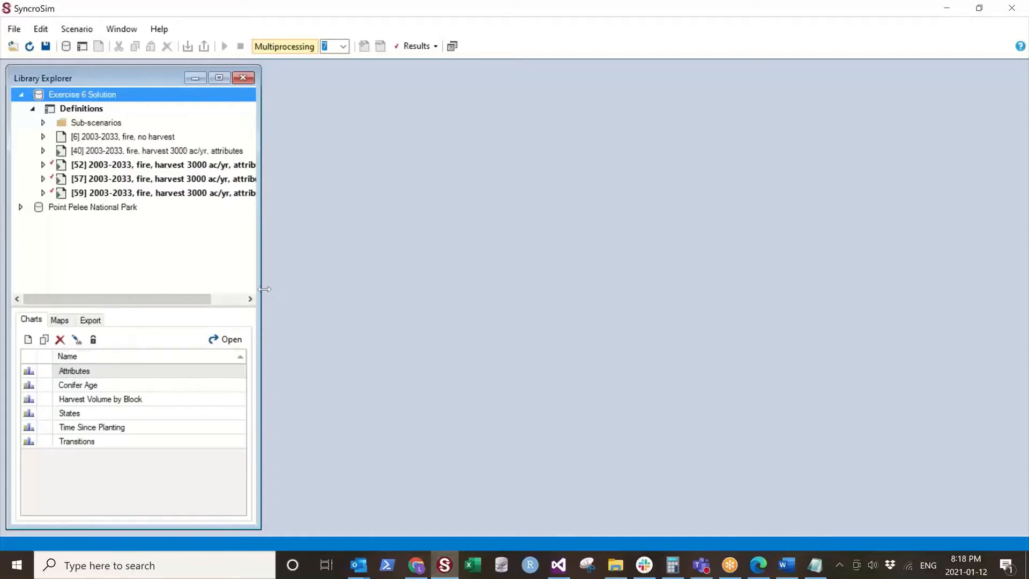
# Open the No Planting after Harvest scenario's transition pathways beside the widened library tree and highlight the Conifer Mature pathways
pyautogui.moveTo(264, 290); pyautogui.dragTo(416, 267)
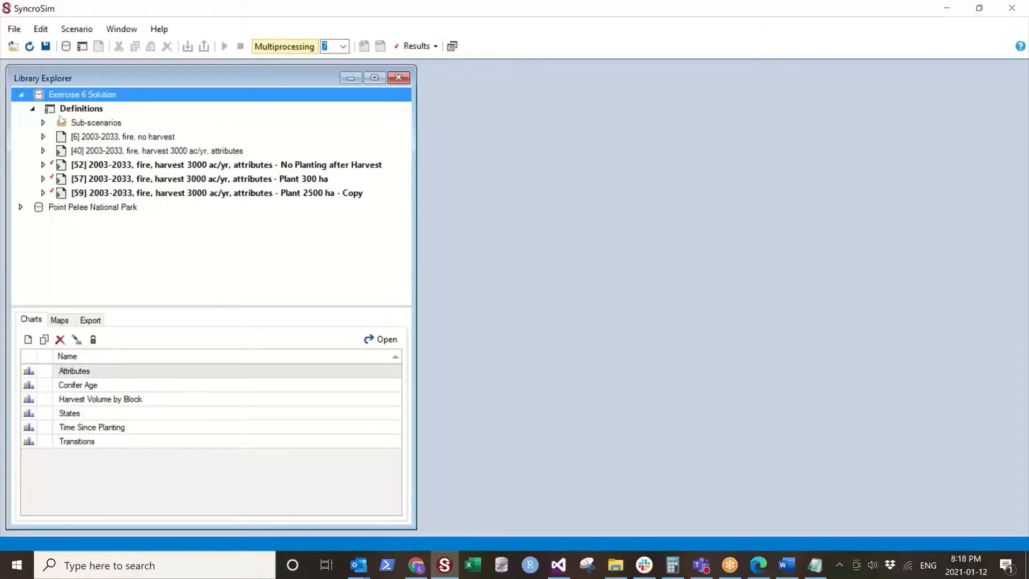
pyautogui.doubleClick(139, 166)
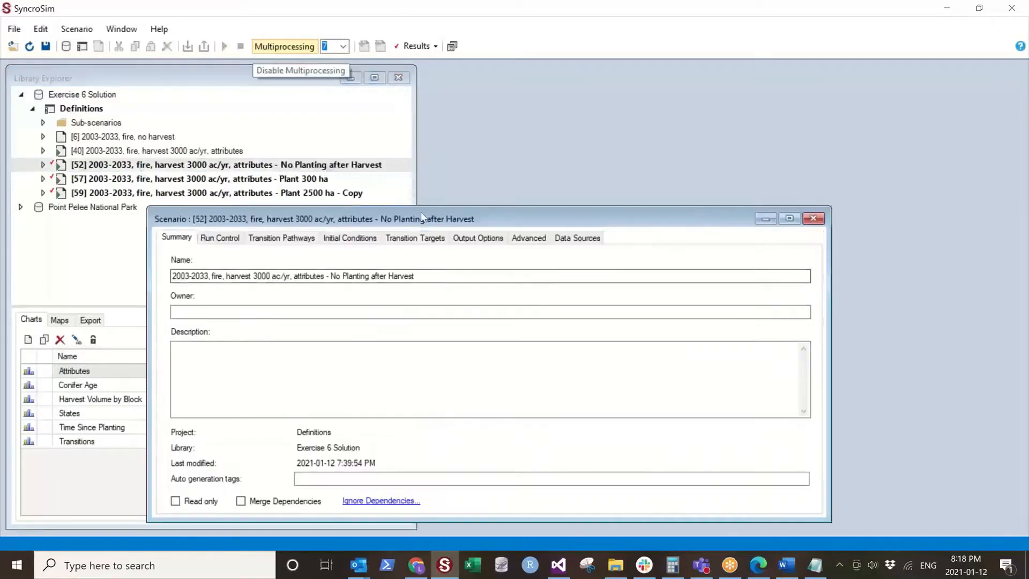
pyautogui.click(264, 159)
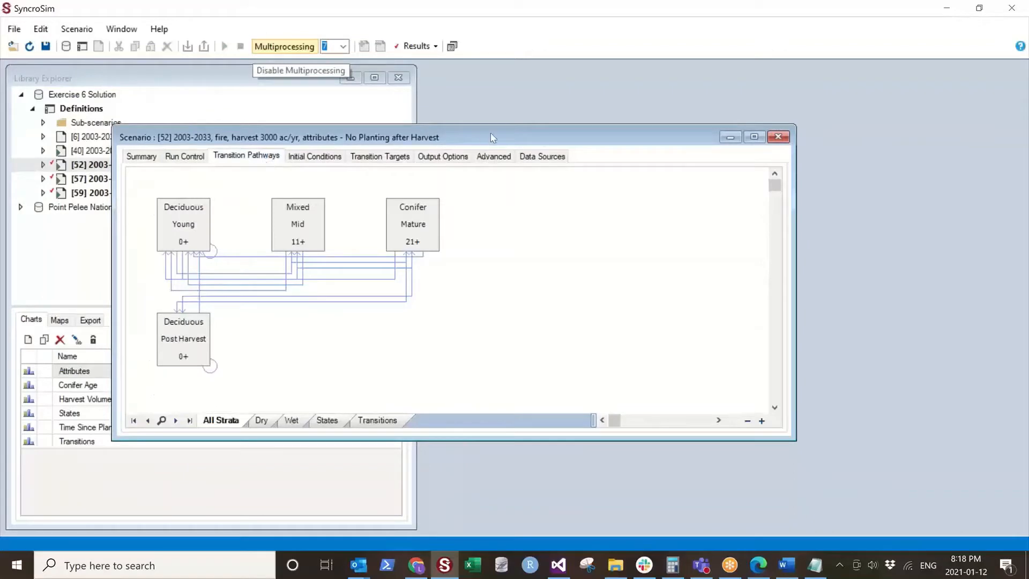
pyautogui.moveTo(566, 135); pyautogui.dragTo(714, 99)
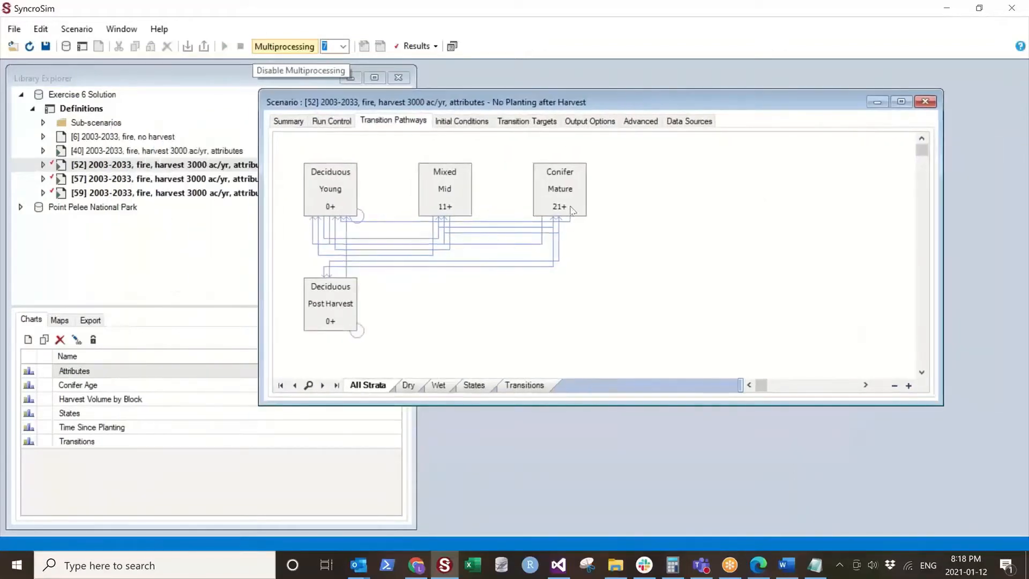
pyautogui.click(574, 207)
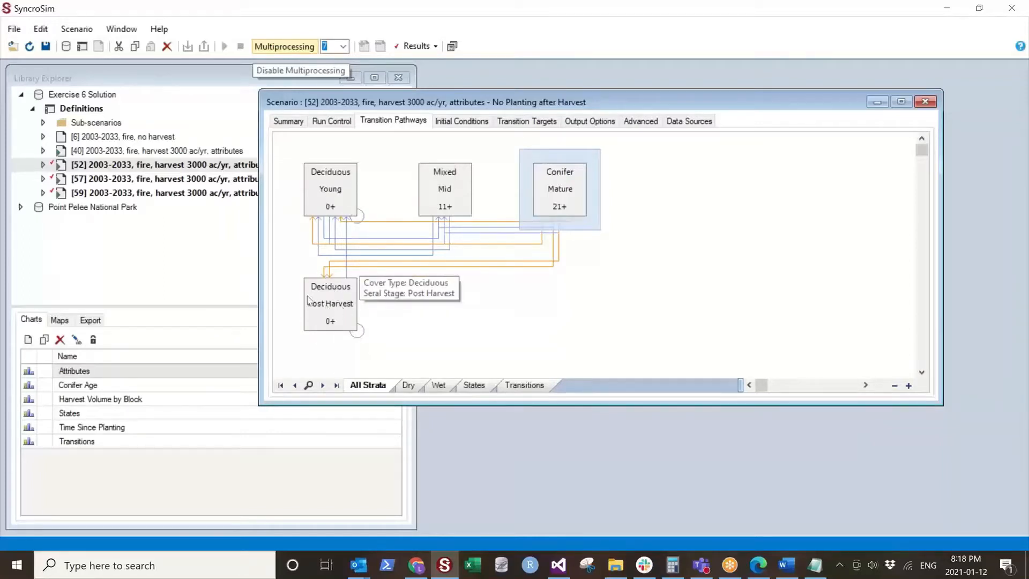
# Examine the probabilistic transitions of the Deciduous Post Harvest class, widening its window to read the columns, and close it
pyautogui.click(331, 316)
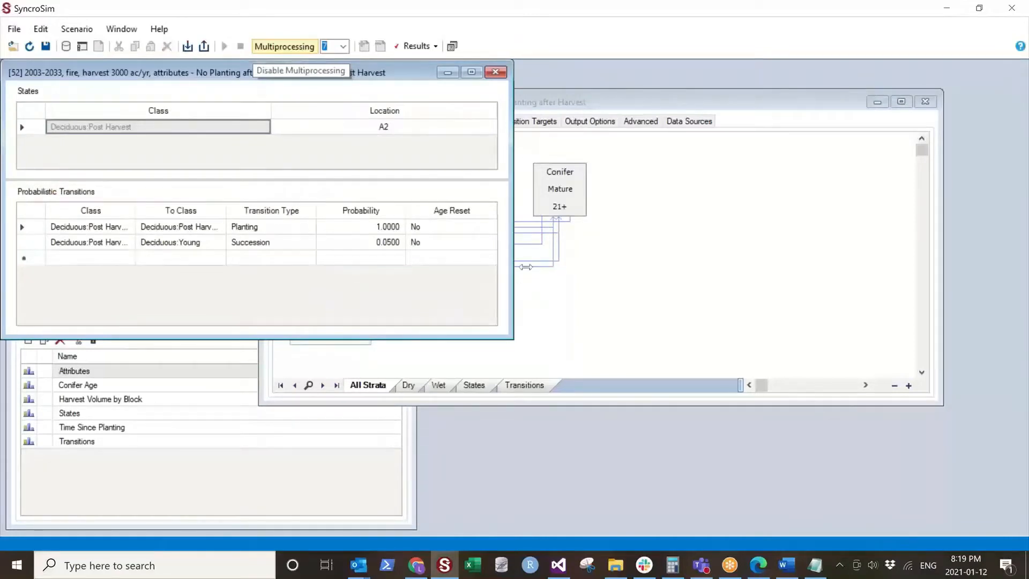
pyautogui.moveTo(513, 269); pyautogui.dragTo(745, 260)
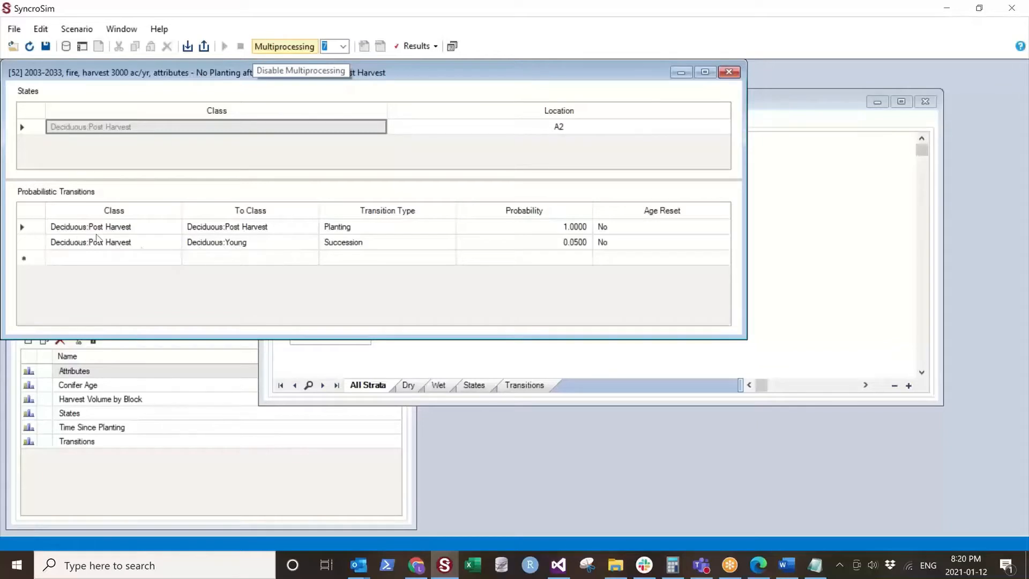
pyautogui.click(729, 72)
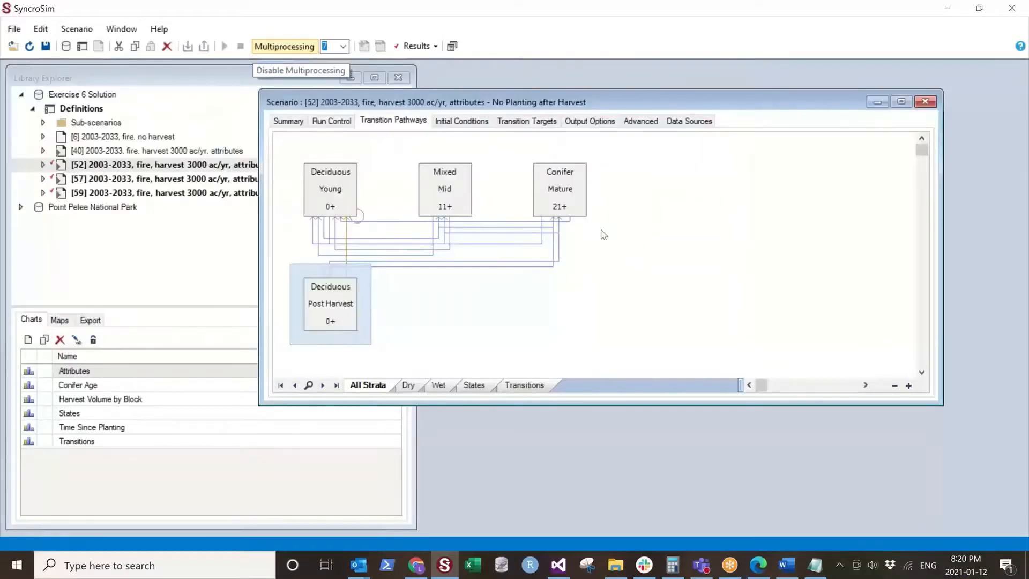
# Show the transition multipliers of the No Planting after Harvest scenario in a window wide enough to read all columns
pyautogui.doubleClick(165, 165)
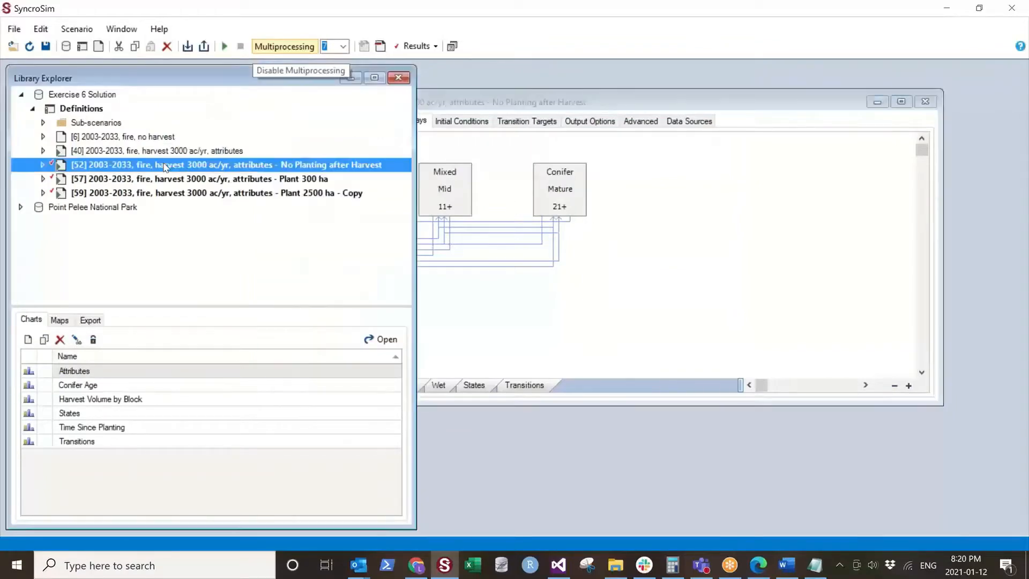
pyautogui.click(641, 121)
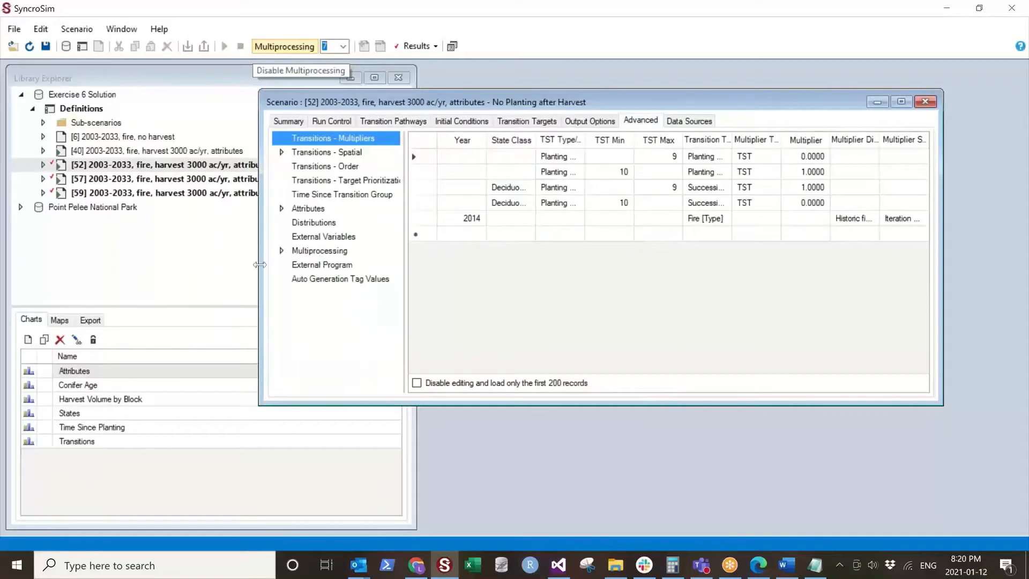
pyautogui.moveTo(214, 273); pyautogui.dragTo(14, 297)
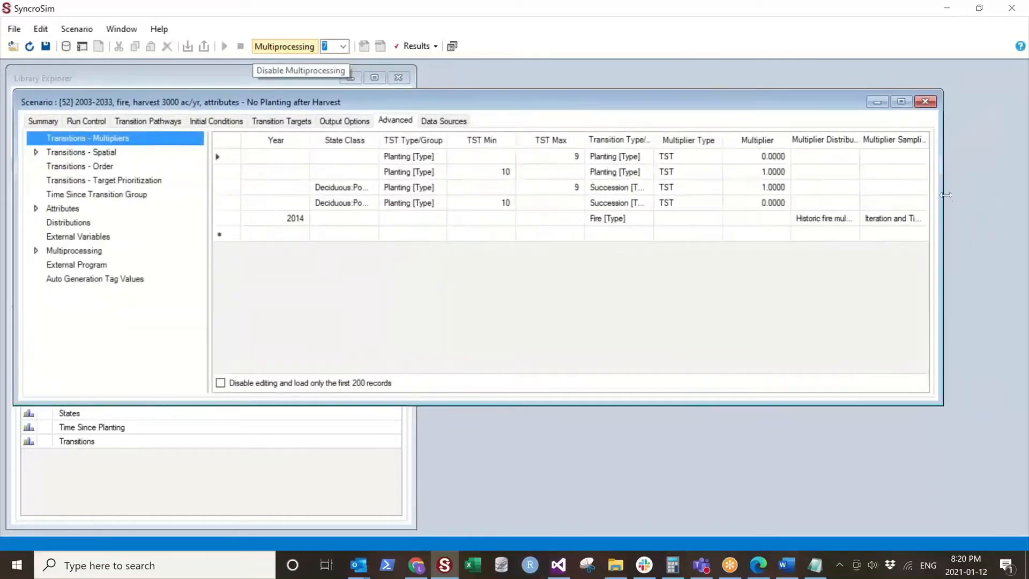
pyautogui.moveTo(950, 196); pyautogui.dragTo(1005, 198)
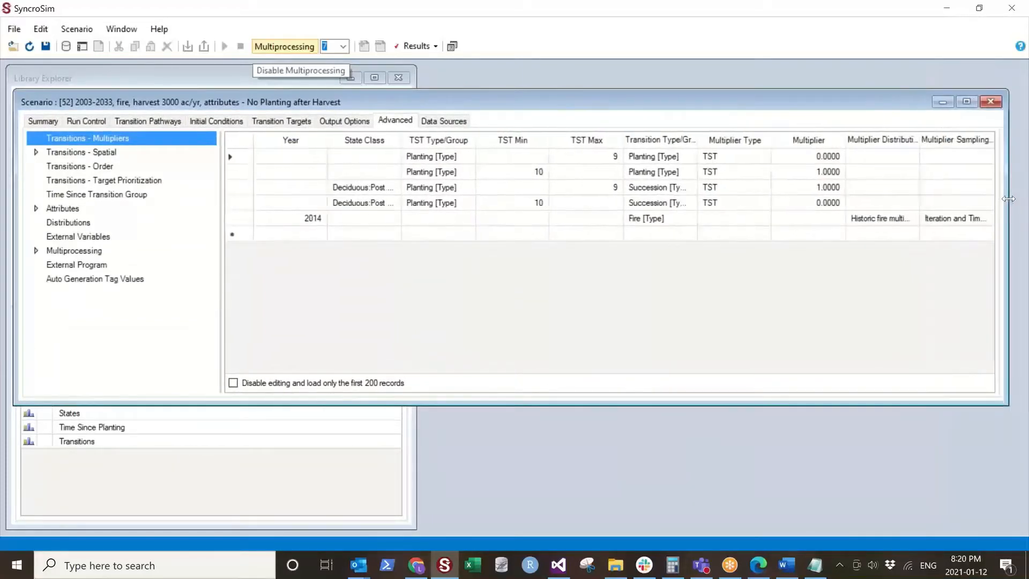
# Examine the fire, succession and planting multiplier rows and the transition targets of the No Planting after Harvest scenario, closing it when done
pyautogui.click(245, 220)
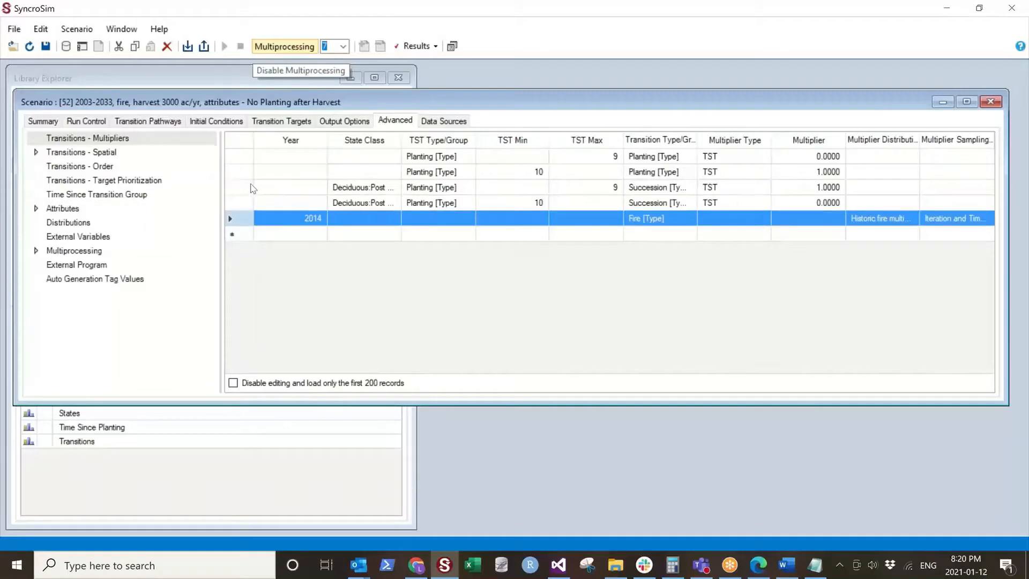
pyautogui.moveTo(248, 188); pyautogui.dragTo(244, 201)
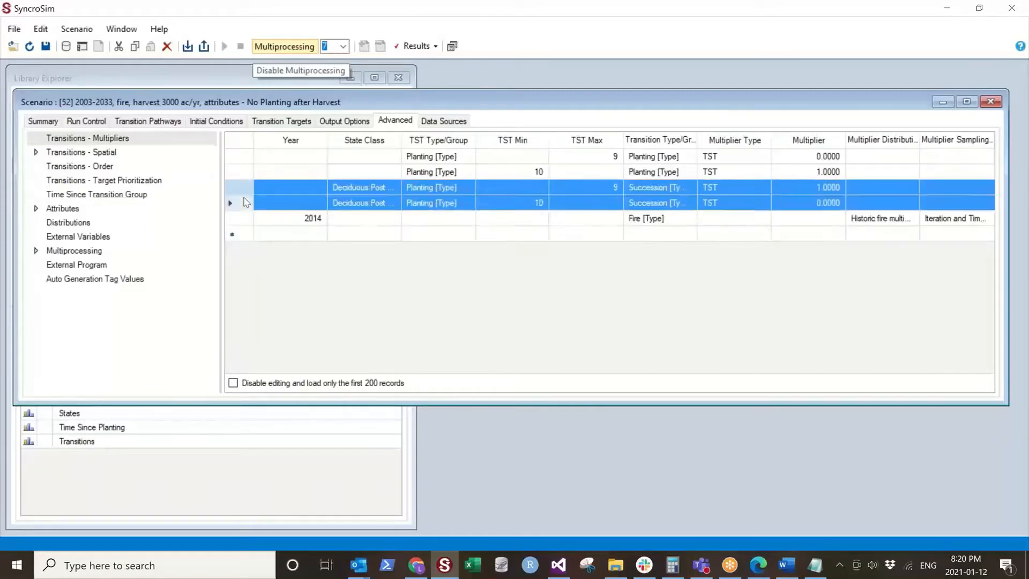
pyautogui.click(436, 188)
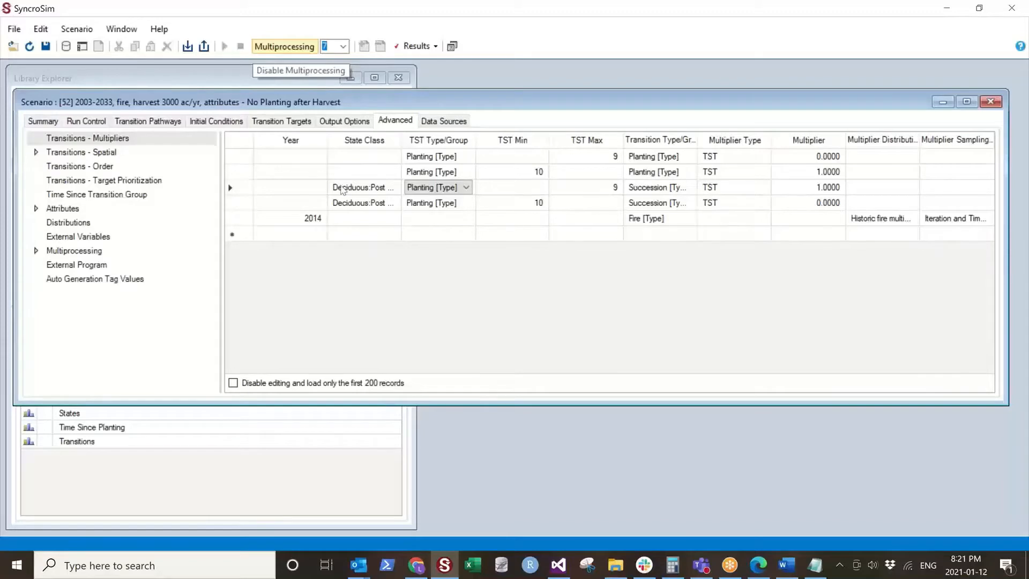
pyautogui.moveTo(244, 188); pyautogui.dragTo(246, 202)
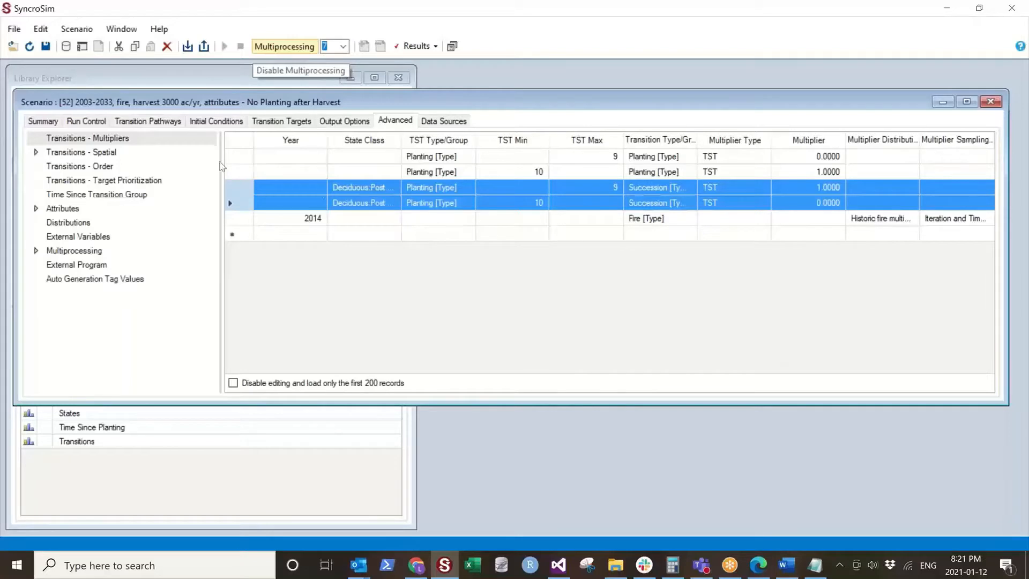
pyautogui.click(238, 158)
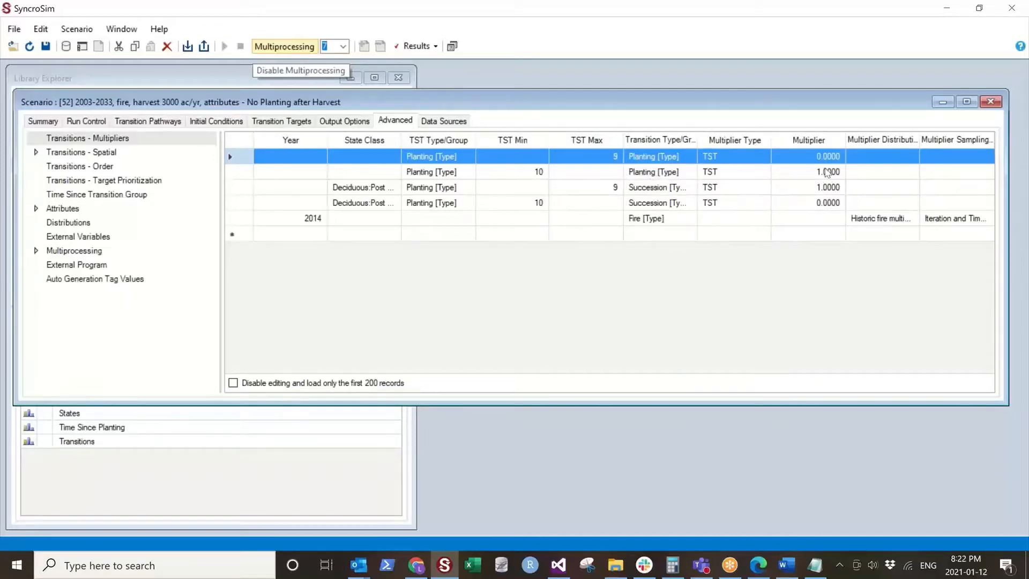
pyautogui.click(304, 122)
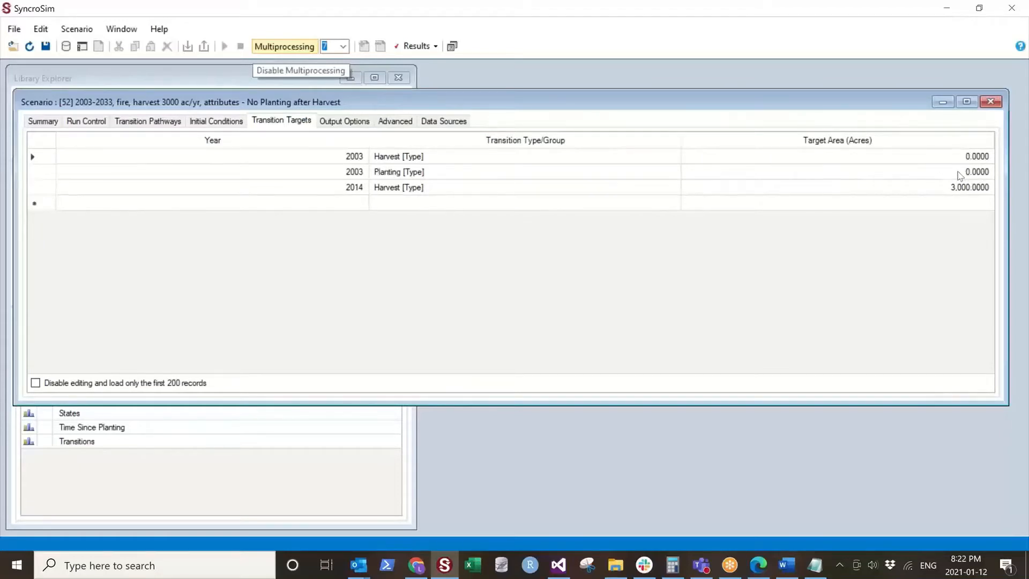
pyautogui.click(991, 102)
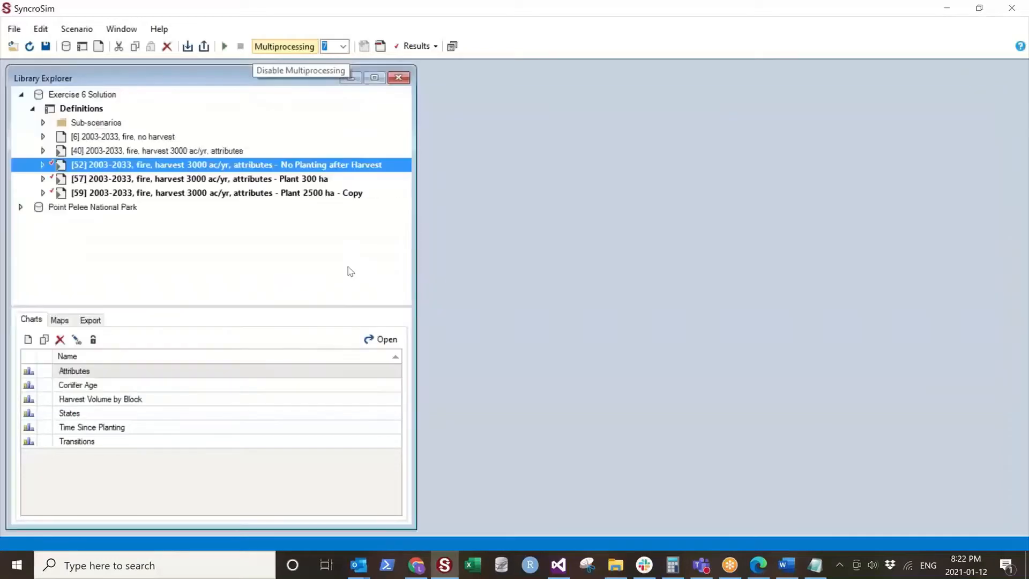
# Review the transition multipliers and transition targets of the Plant 300 ha scenario and close it
pyautogui.click(207, 182)
pyautogui.doubleClick(208, 186)
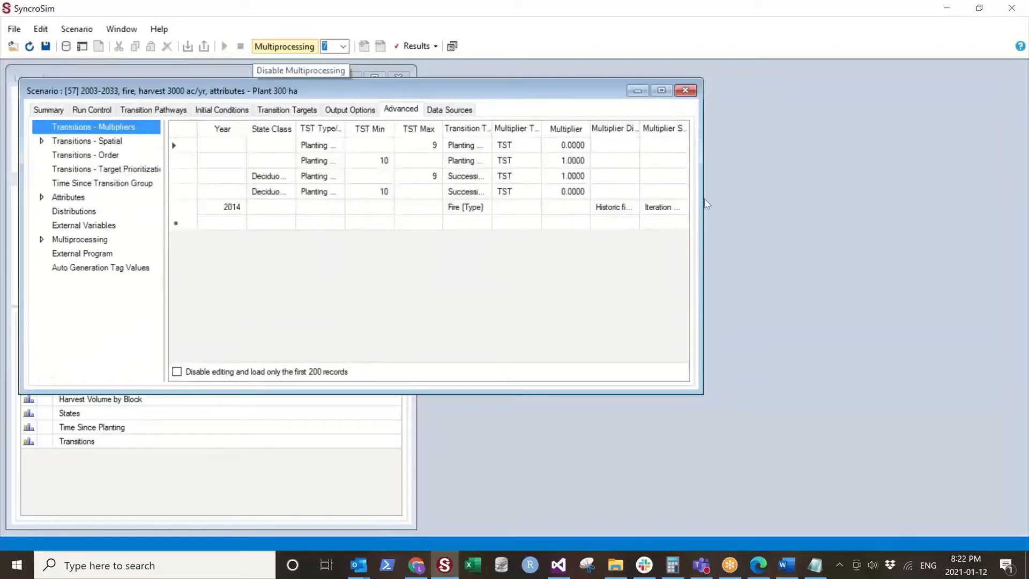
pyautogui.moveTo(703, 202); pyautogui.dragTo(955, 203)
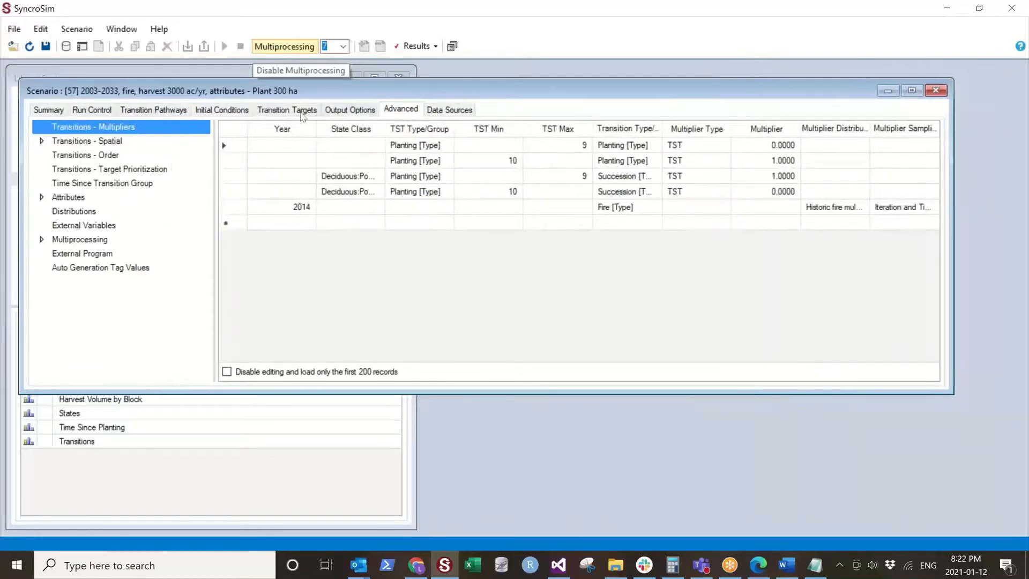
pyautogui.click(296, 110)
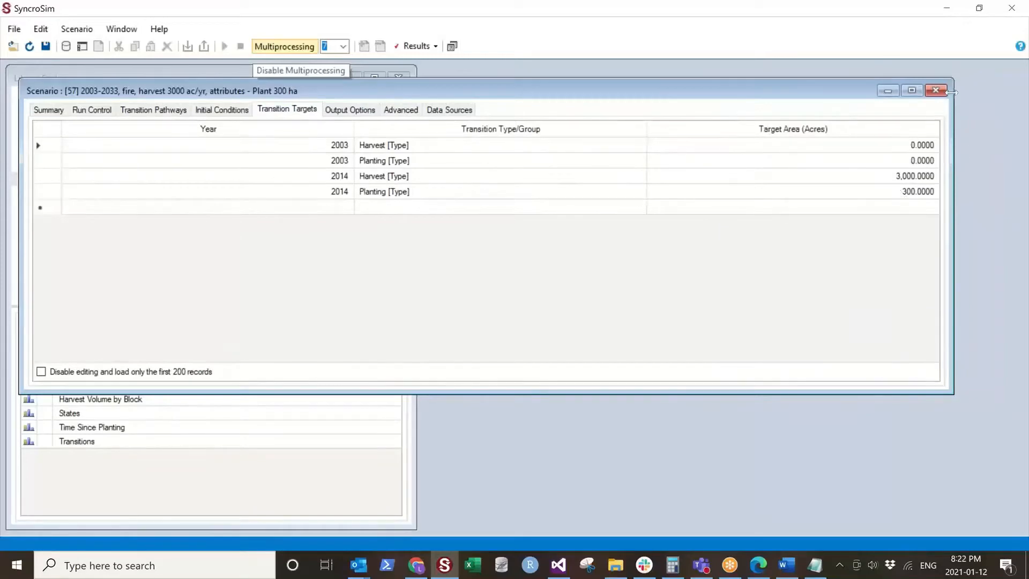
pyautogui.click(935, 90)
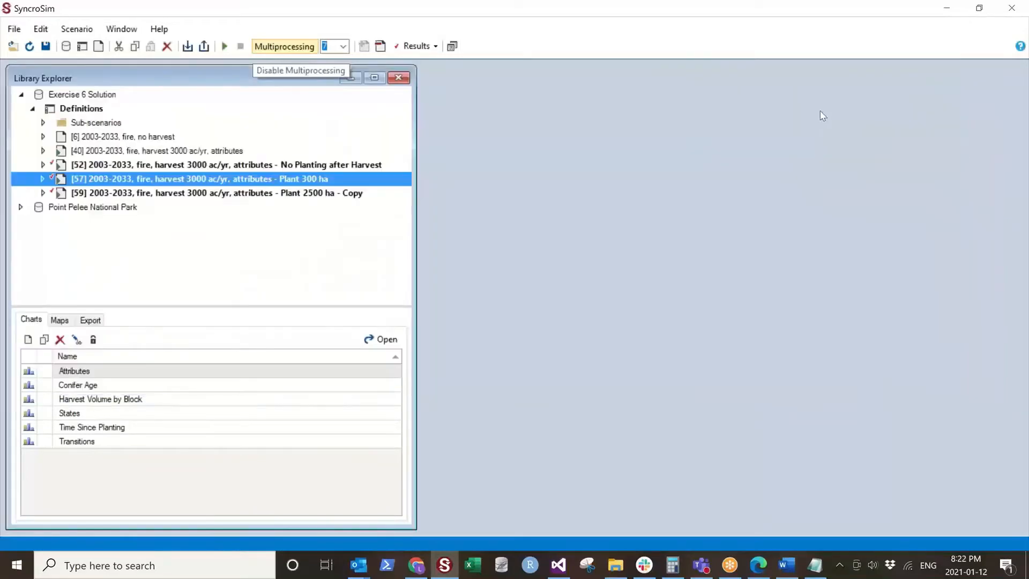
# Open the Plant 2500 ha - Copy scenario and review its transition multipliers and transition targets
pyautogui.click(209, 196)
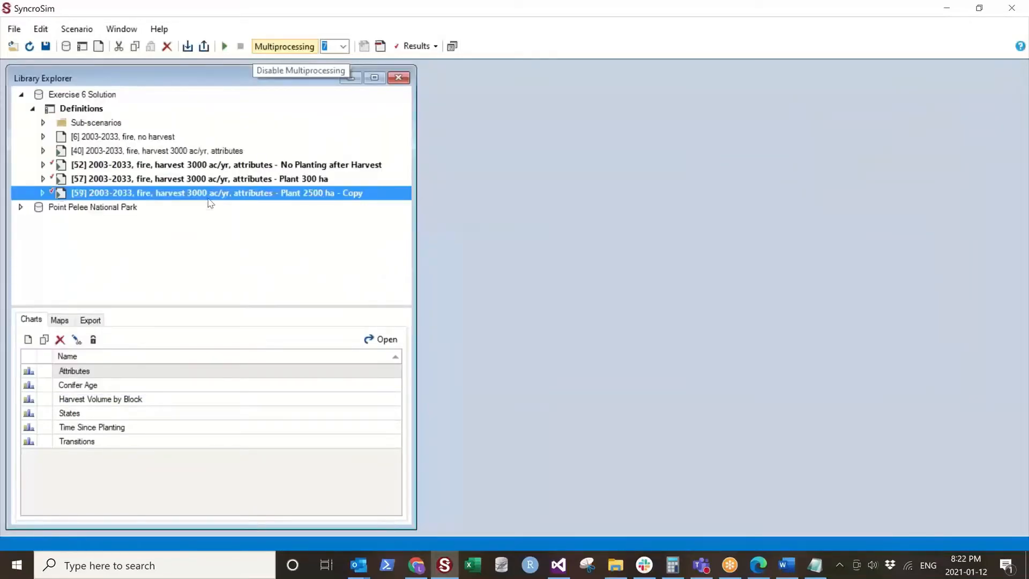
pyautogui.doubleClick(282, 193)
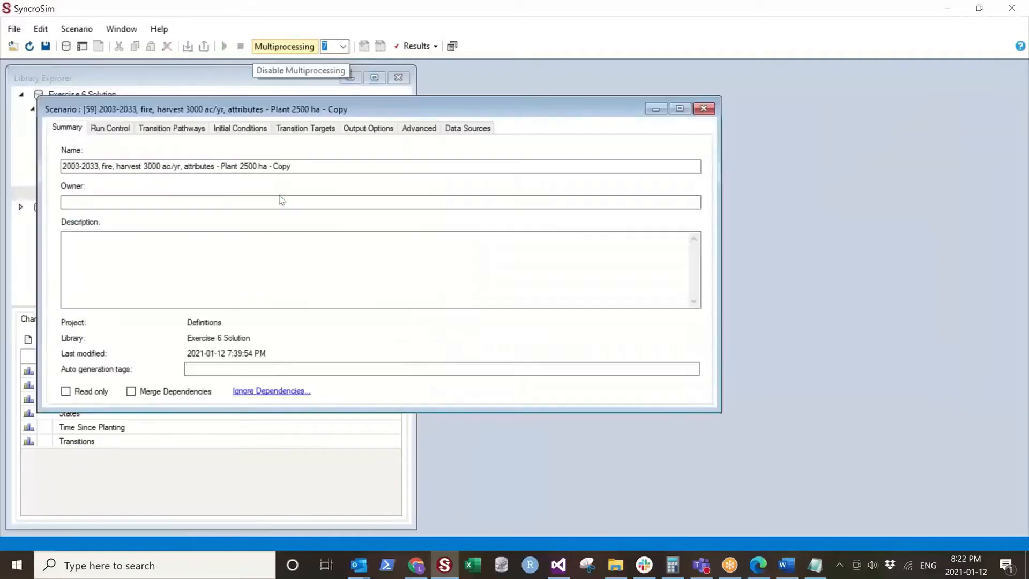
pyautogui.click(417, 128)
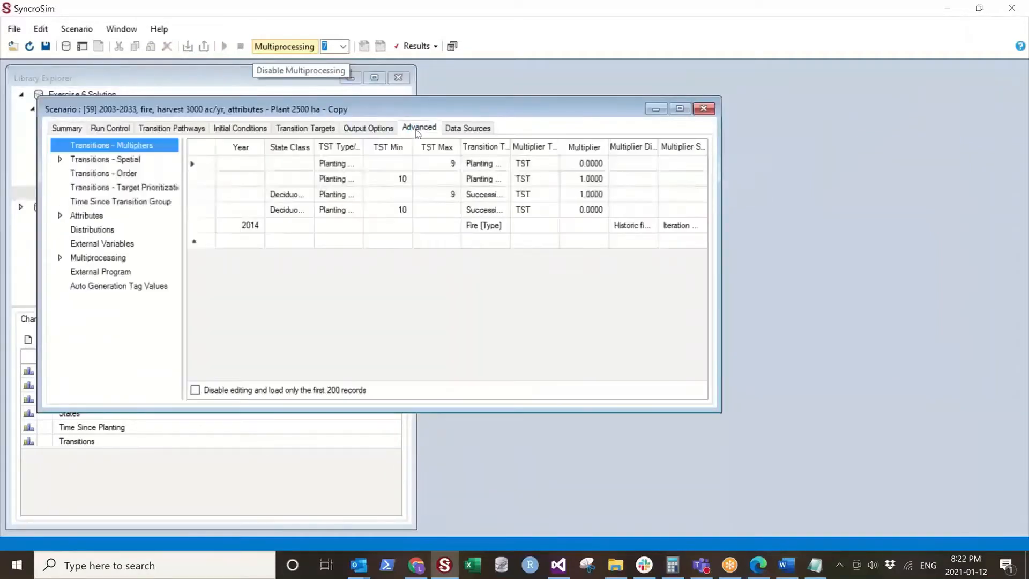
pyautogui.click(313, 131)
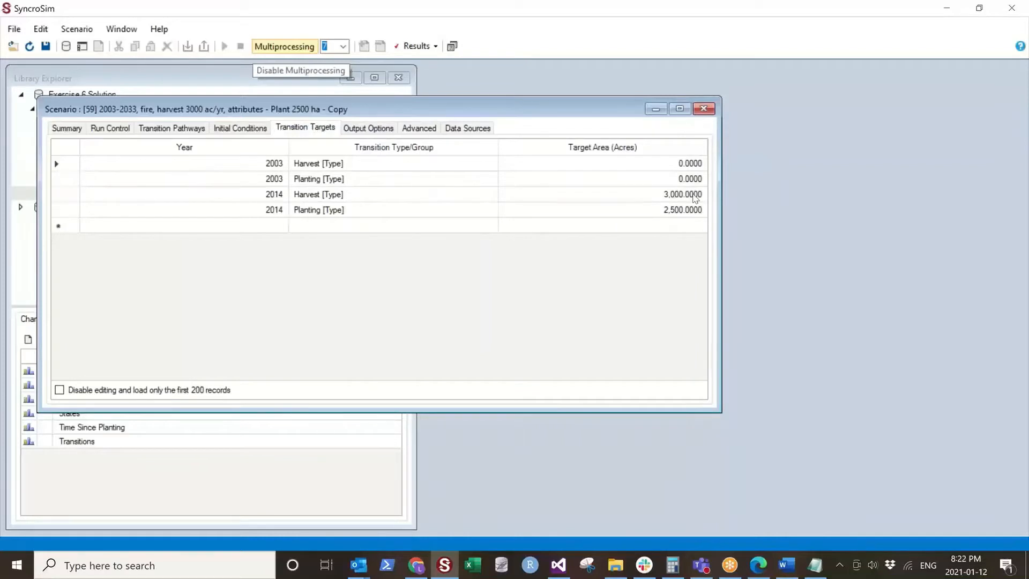
# Check the Deciduous Post Harvest class's probabilistic transitions in the pathways of the Plant 2500 ha - Copy scenario
pyautogui.moveTo(354, 107); pyautogui.dragTo(661, 143)
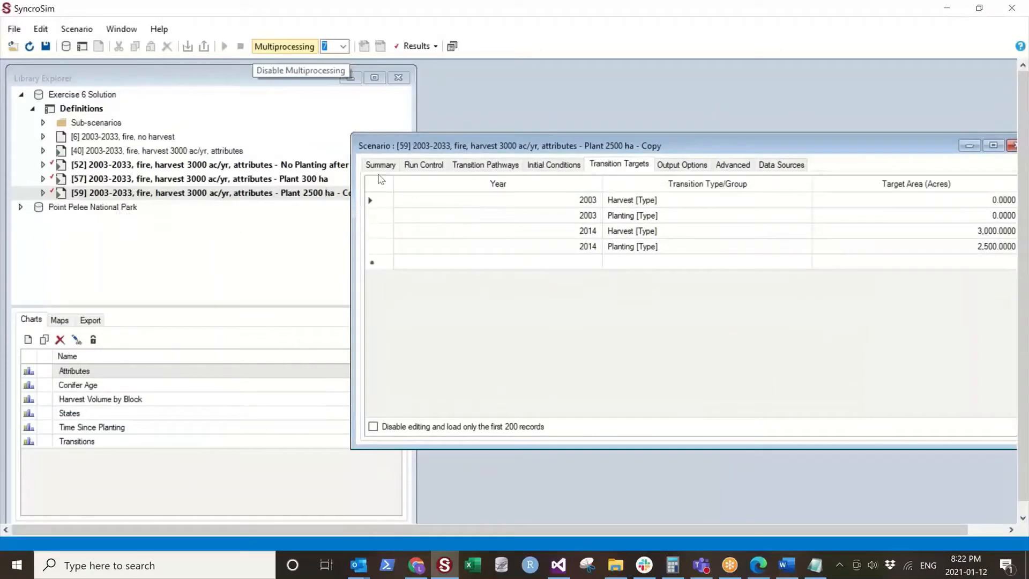
pyautogui.click(475, 166)
pyautogui.doubleClick(443, 359)
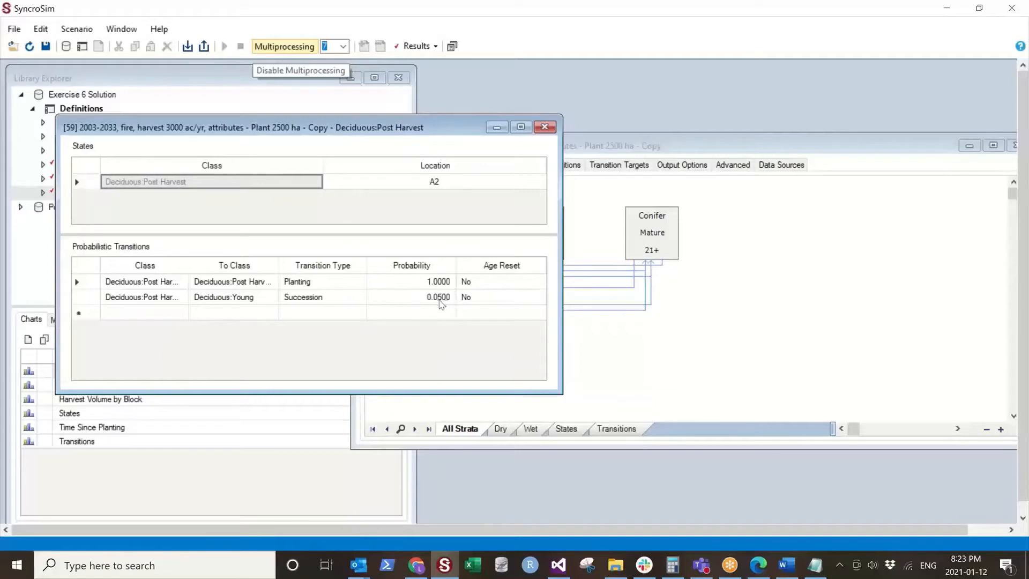
pyautogui.click(545, 127)
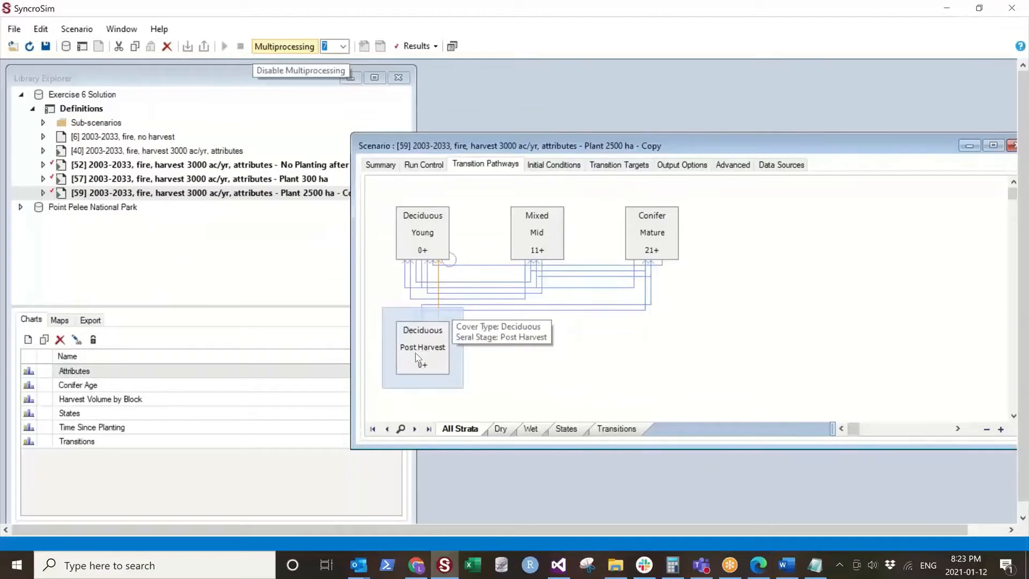
# Open the Transitions chart and limit its timesteps to 2014-2033
pyautogui.click(150, 165)
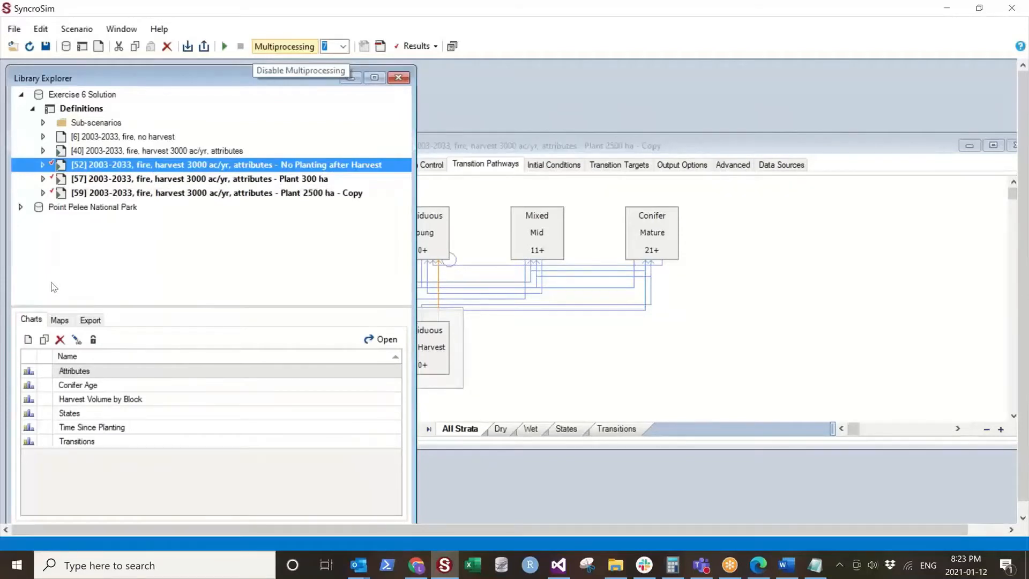
pyautogui.click(132, 448)
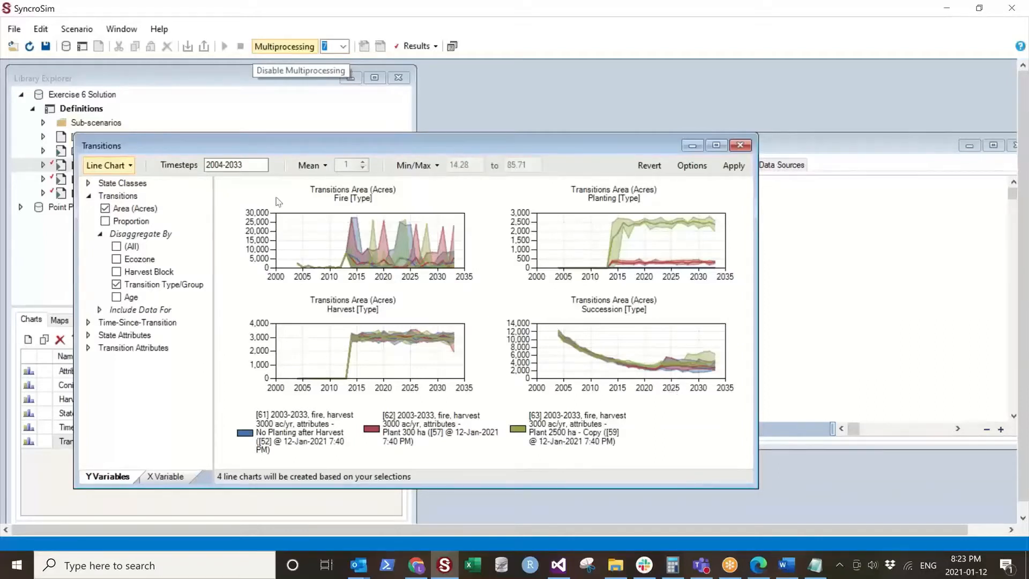
pyautogui.moveTo(225, 164); pyautogui.dragTo(174, 167)
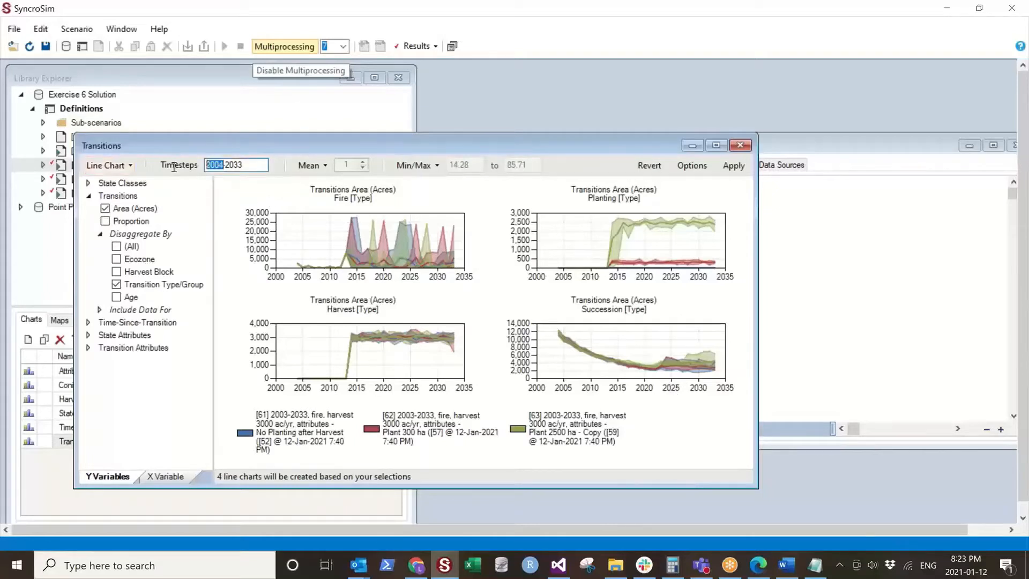
pyautogui.write('20014')
pyautogui.press('Left')
pyautogui.press('Left')
pyautogui.press('BackSpace')
pyautogui.click(734, 165)
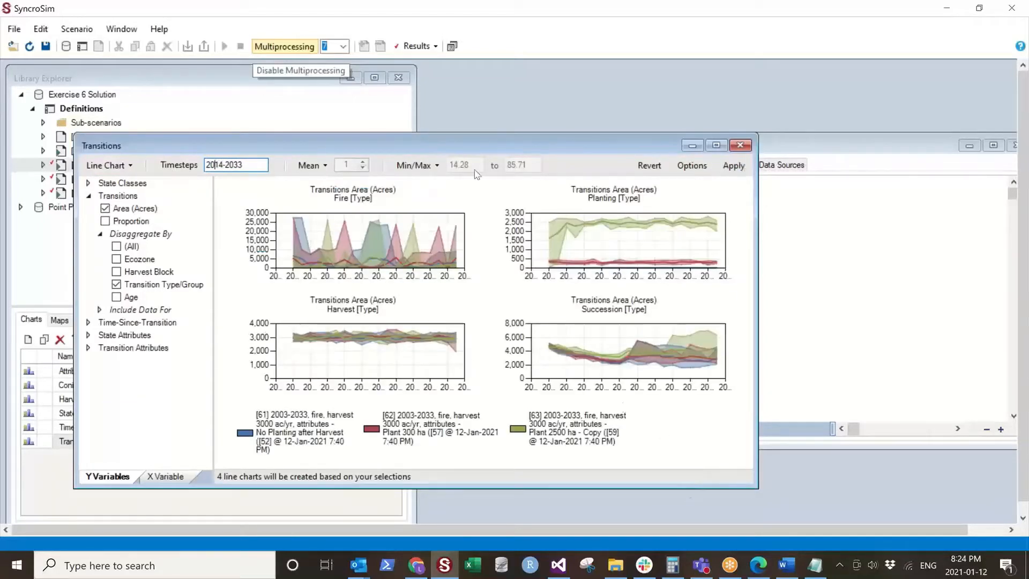
# Set the Transitions chart to show no ranges and move its window clear of the chart list
pyautogui.click(436, 165)
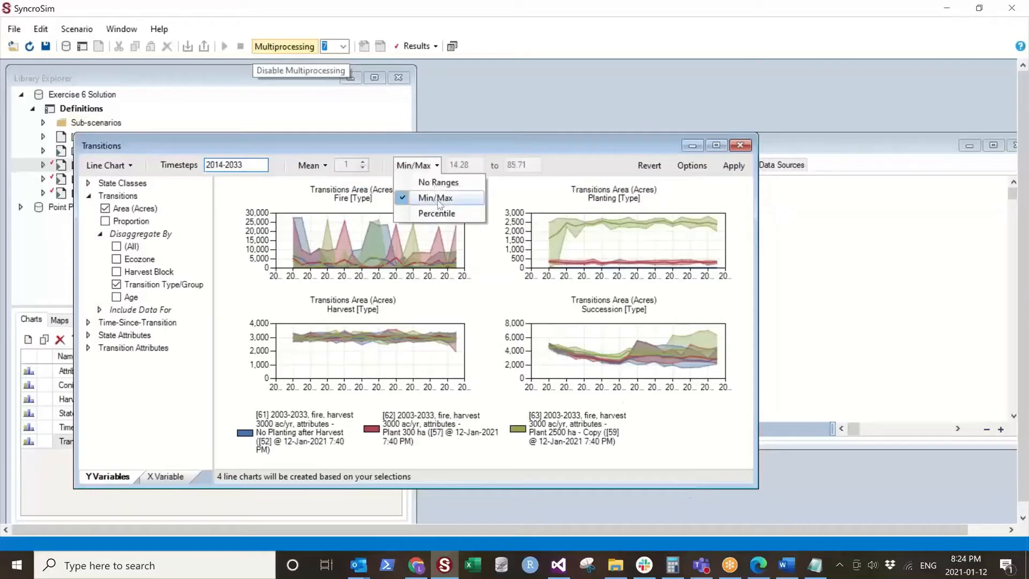
pyautogui.click(439, 201)
pyautogui.click(735, 167)
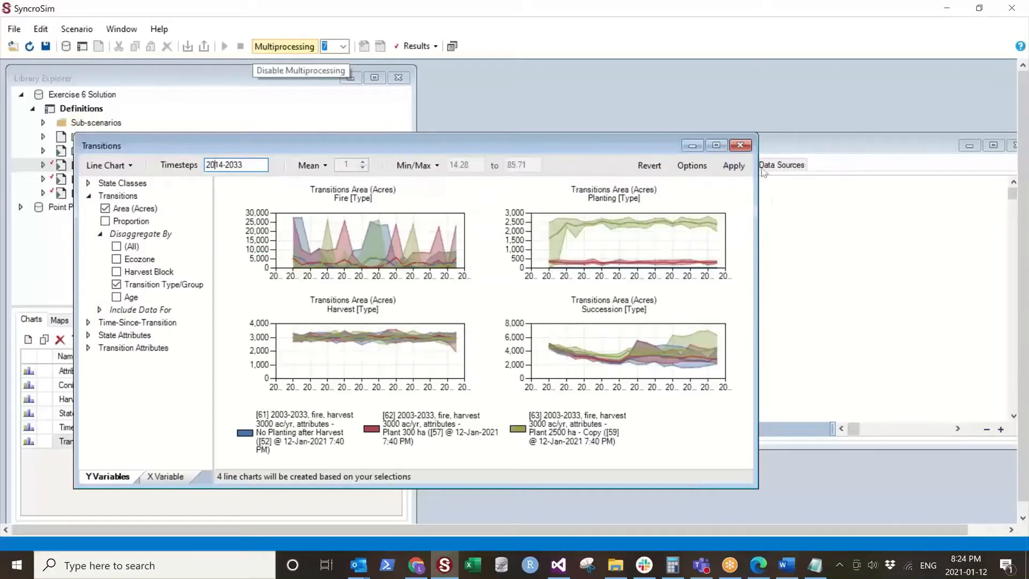
pyautogui.click(418, 165)
pyautogui.click(437, 184)
pyautogui.click(732, 167)
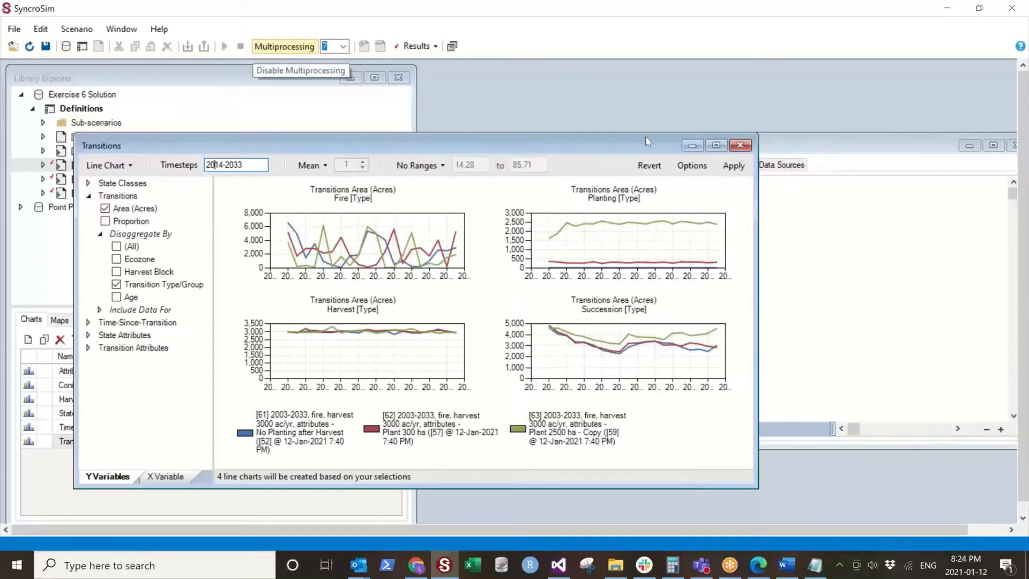
pyautogui.moveTo(646, 138); pyautogui.dragTo(848, 130)
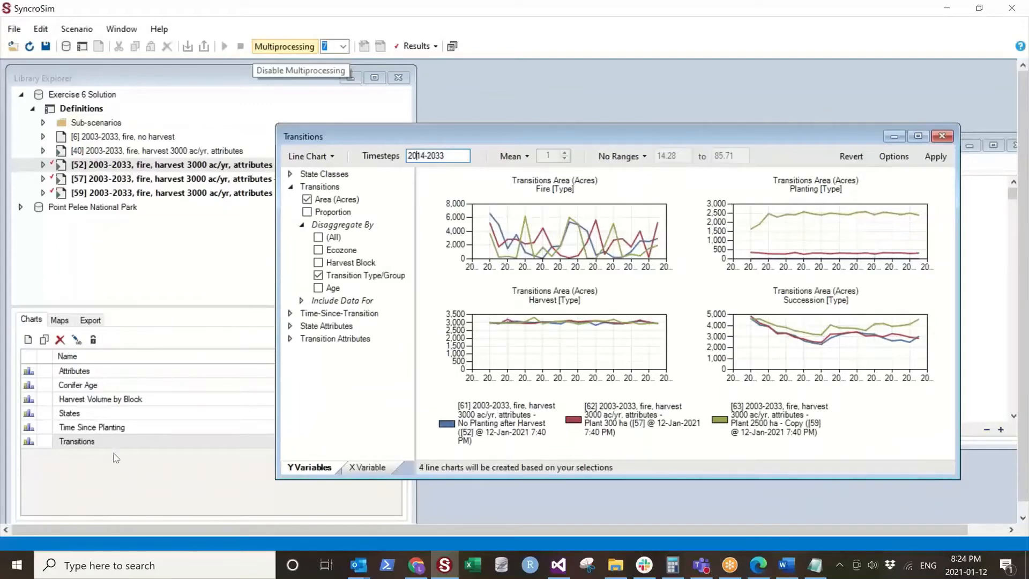
# Open the States chart and set it to show no ranges
pyautogui.doubleClick(98, 415)
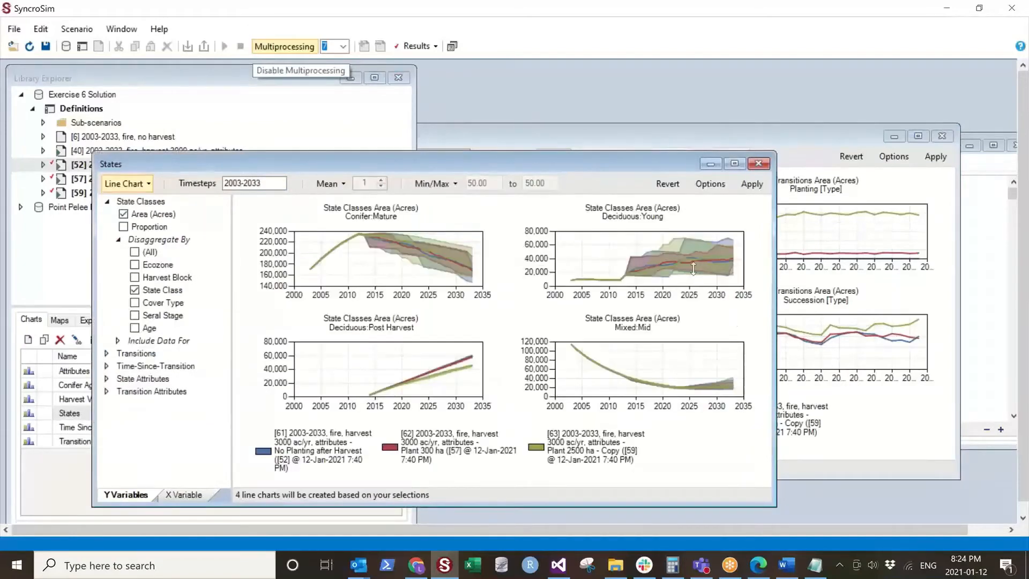
pyautogui.moveTo(711, 168); pyautogui.dragTo(906, 83)
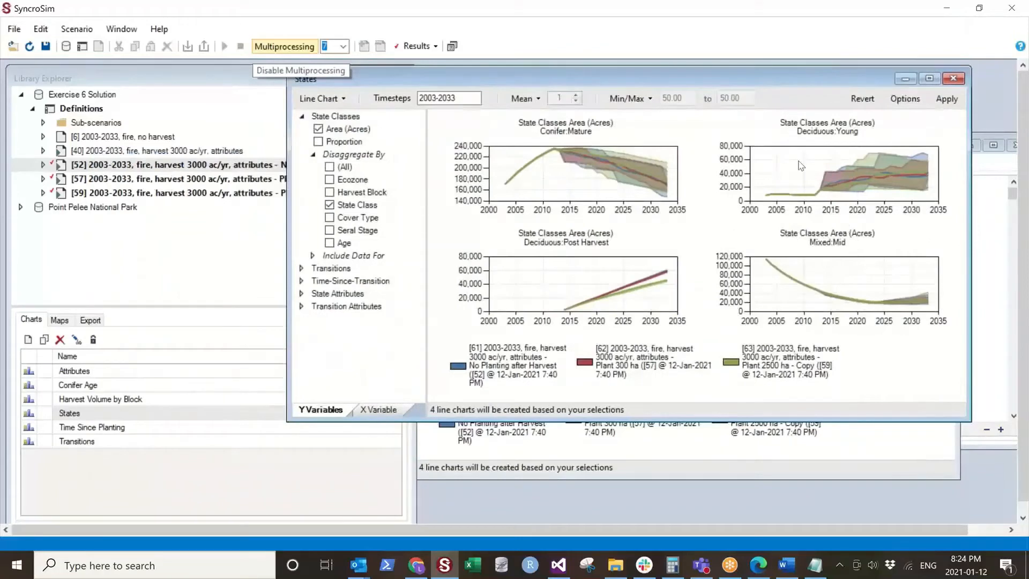
pyautogui.click(648, 101)
pyautogui.click(637, 116)
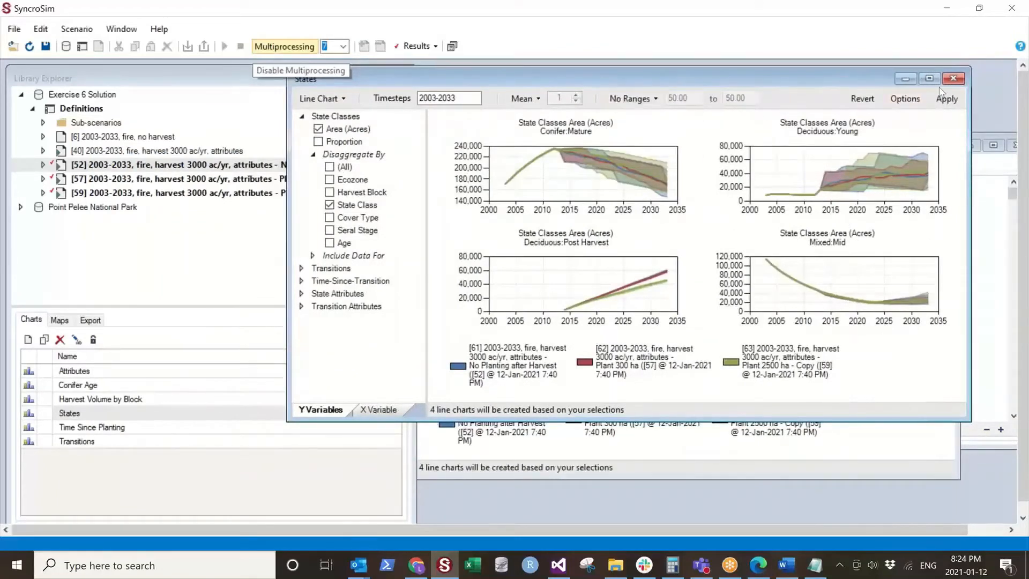
pyautogui.click(945, 101)
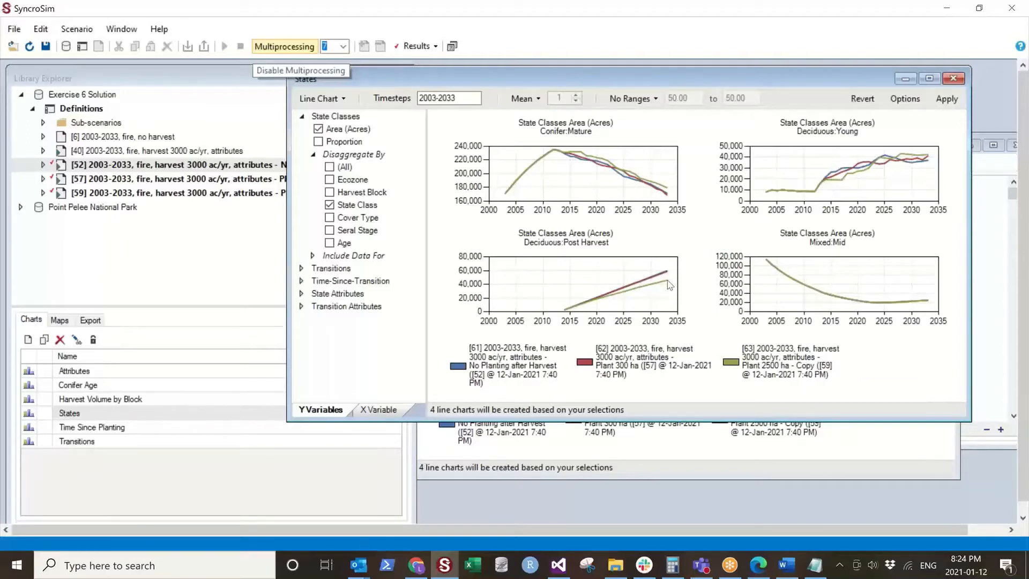
# Open the TST Planting map and move its window clear of the map list
pyautogui.click(66, 322)
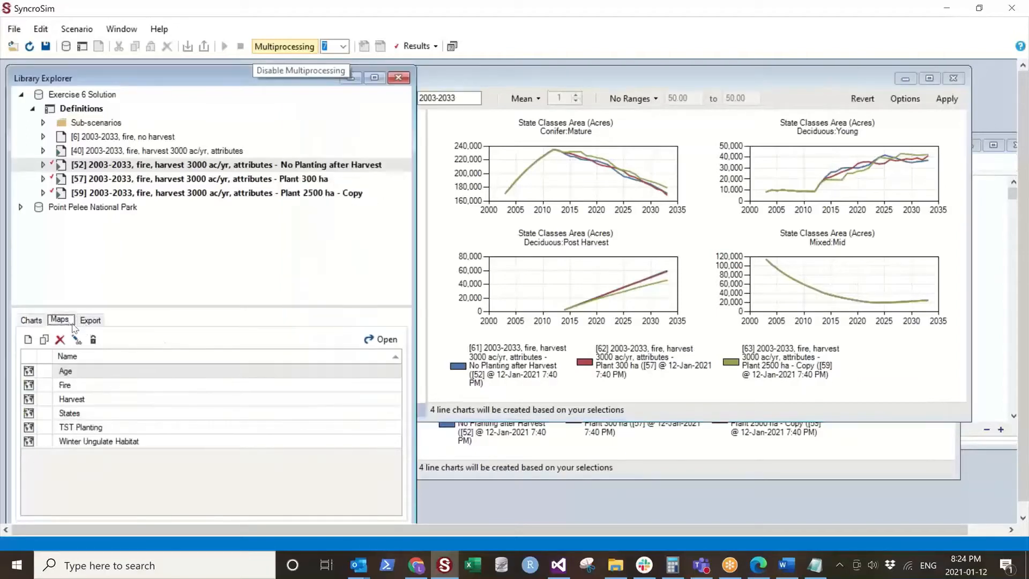
pyautogui.click(128, 426)
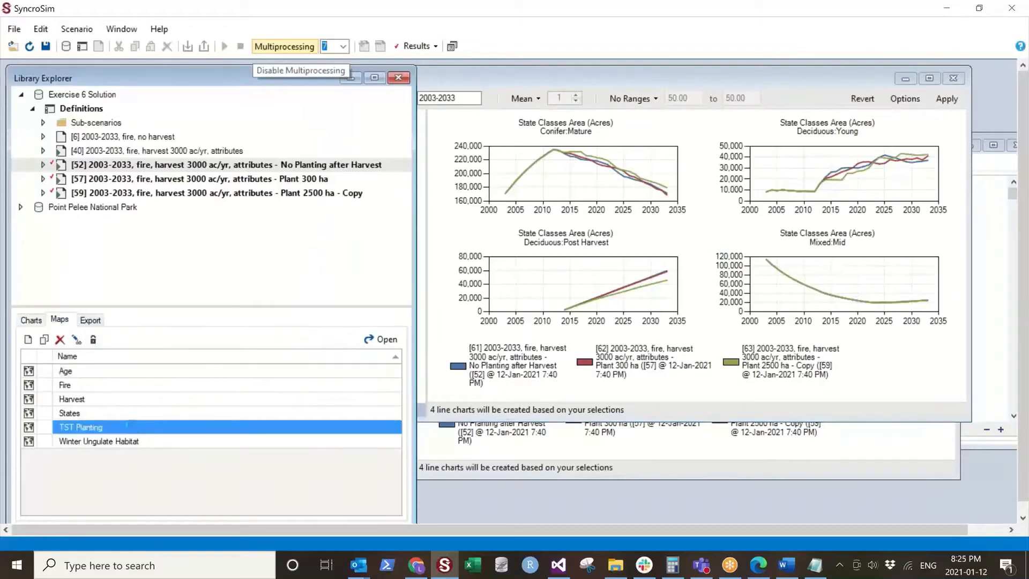
pyautogui.doubleClick(129, 426)
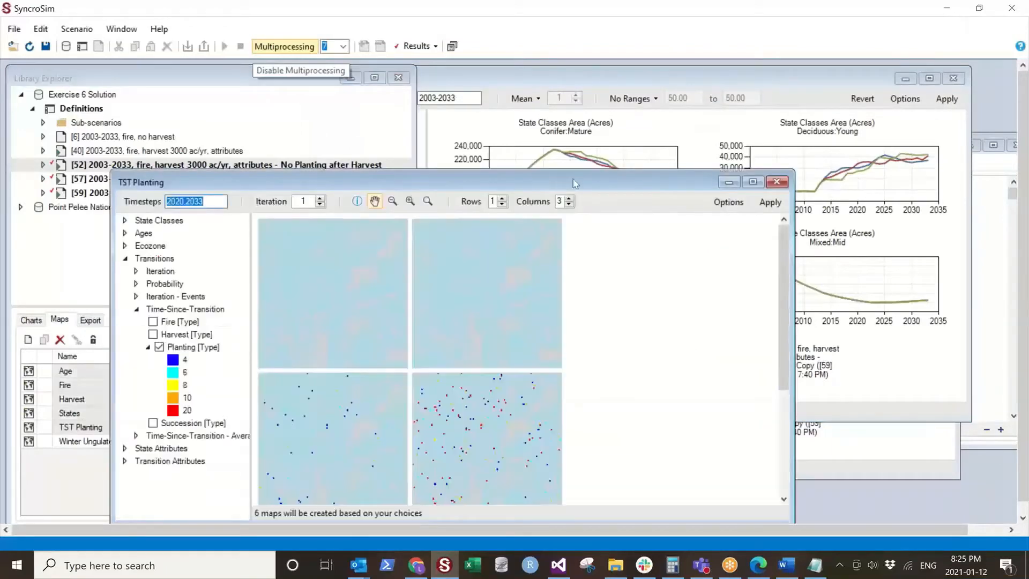
pyautogui.moveTo(573, 183); pyautogui.dragTo(755, 62)
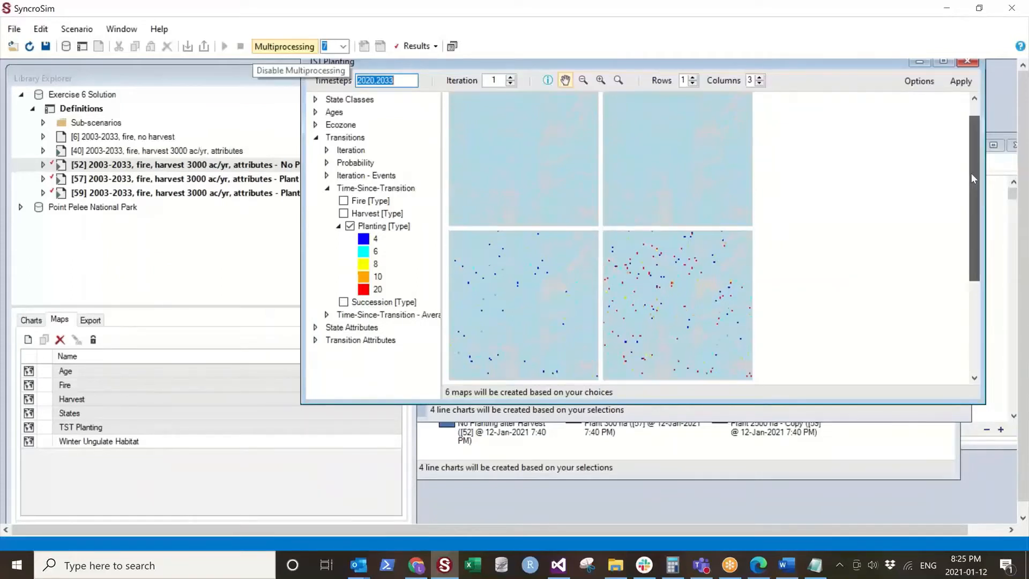
# Show scenario names on the TST Planting maps and compare planting across the three scenarios
pyautogui.click(919, 80)
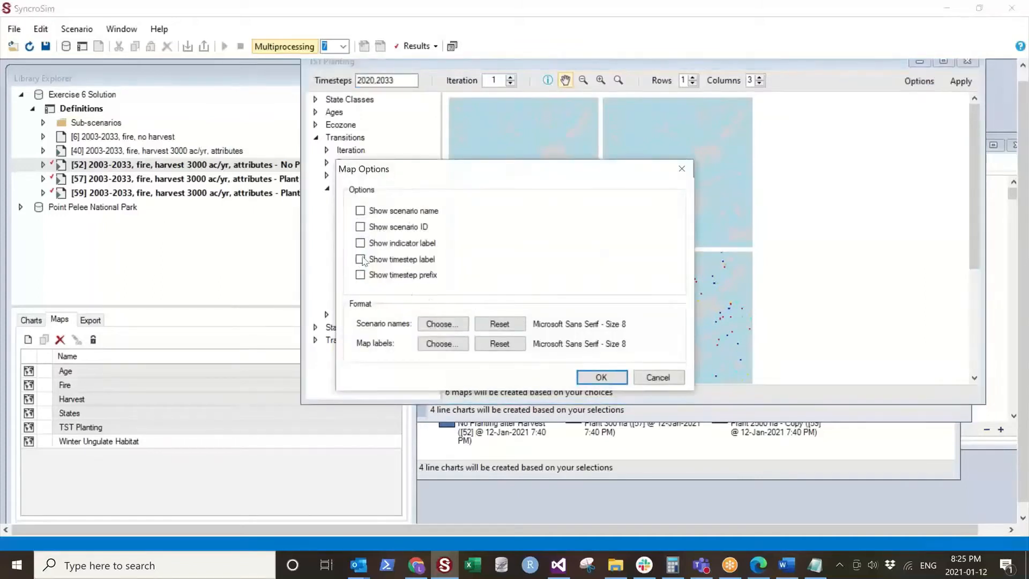
pyautogui.click(360, 211)
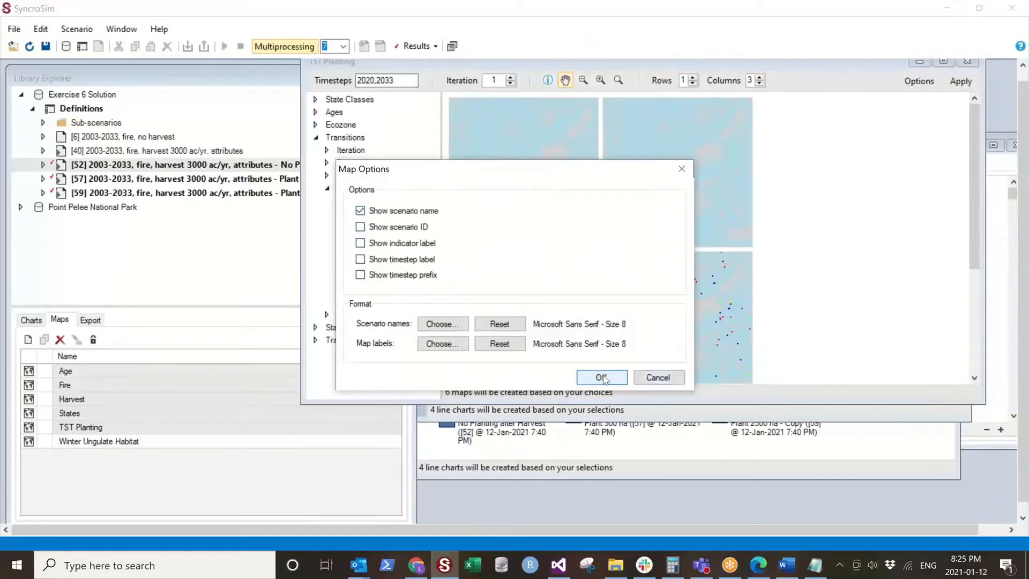
pyautogui.click(601, 377)
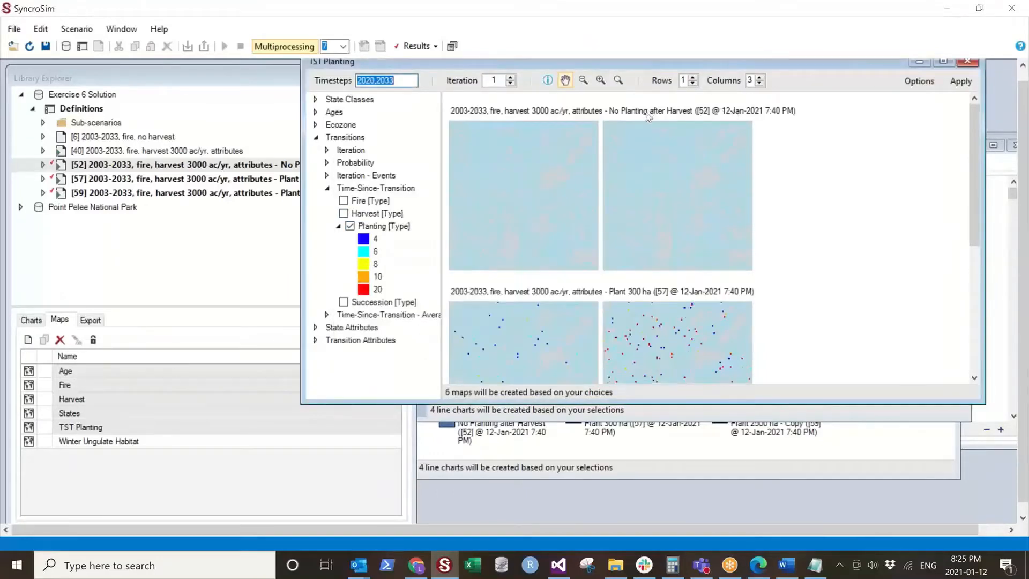
pyautogui.scroll(-3, 737, 261)
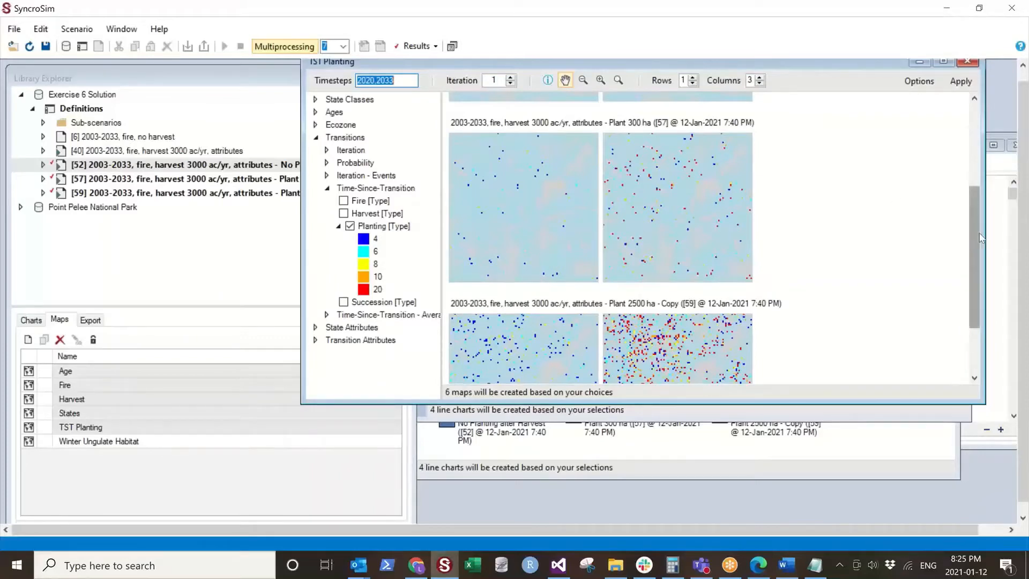
pyautogui.scroll(-3, 980, 237)
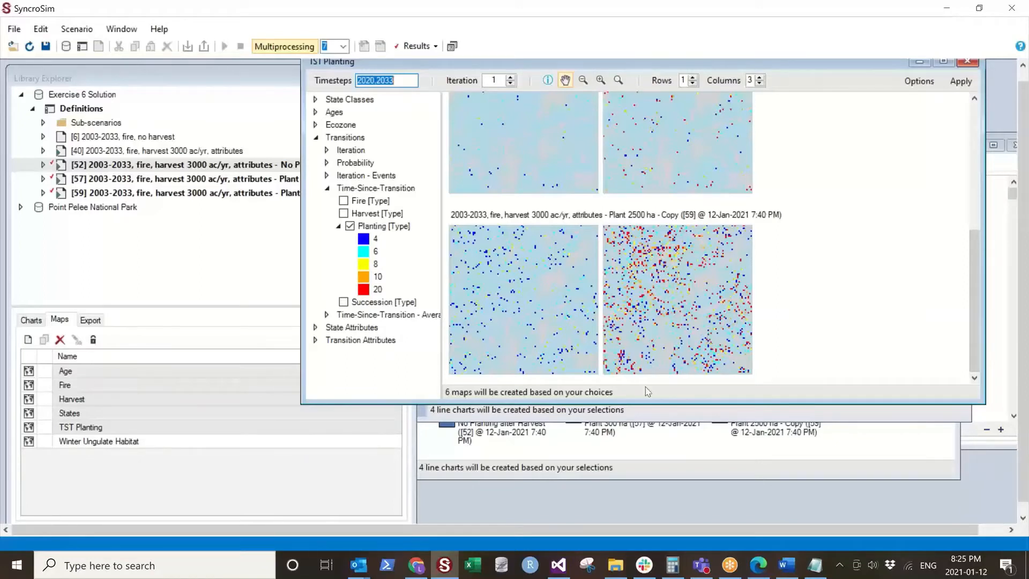
# Return to the Transitions chart, and close the open result windows and the Plant 2500 ha - Copy scenario
pyautogui.click(587, 453)
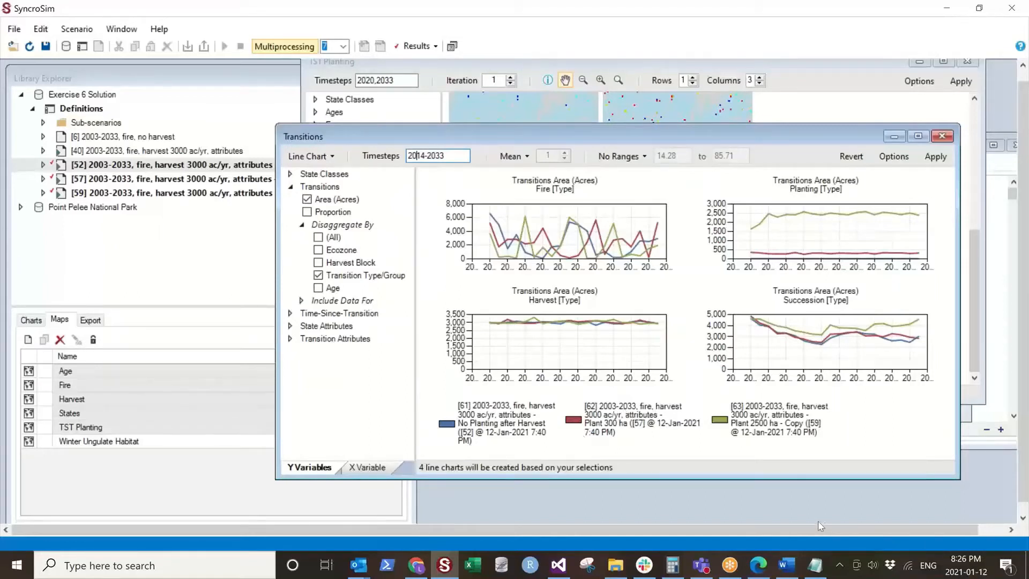
pyautogui.click(730, 564)
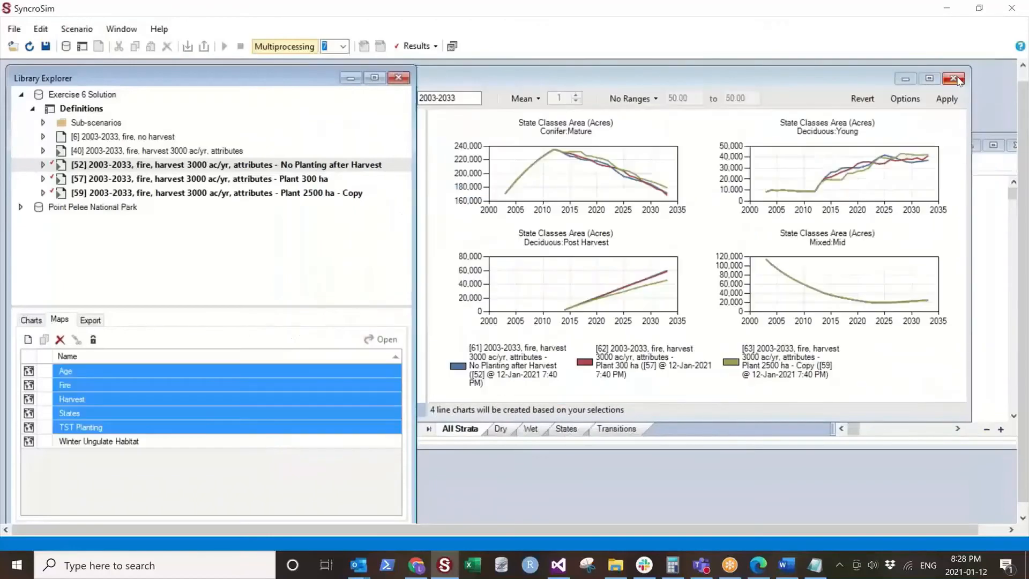
pyautogui.click(953, 78)
pyautogui.moveTo(929, 142); pyautogui.dragTo(817, 120)
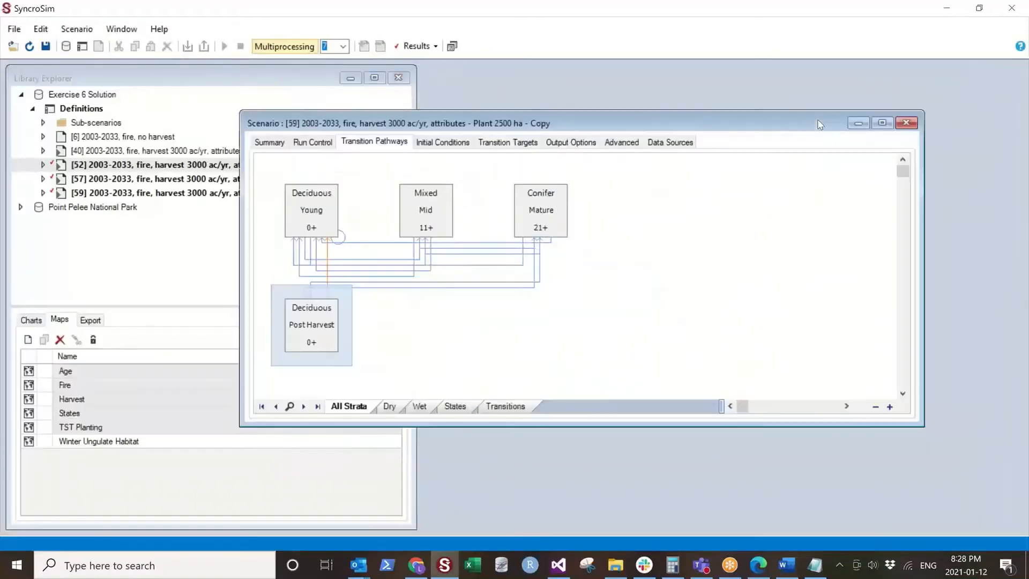
pyautogui.click(905, 123)
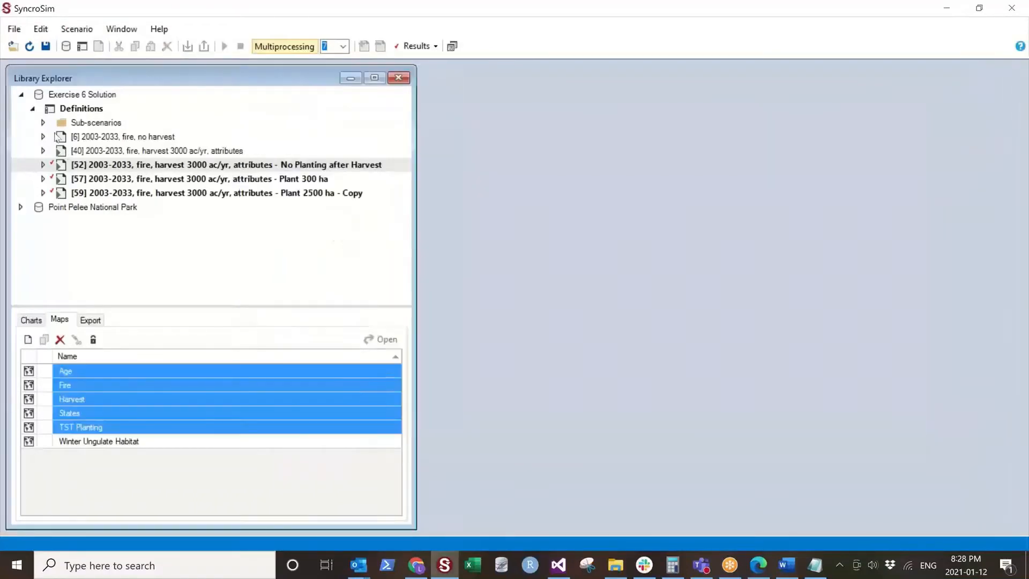
# Collapse the Exercise 6 Solution library, expand Point Pelee National Park and select the Historic scenario under PPNP marsh - Spatial
pyautogui.click(21, 94)
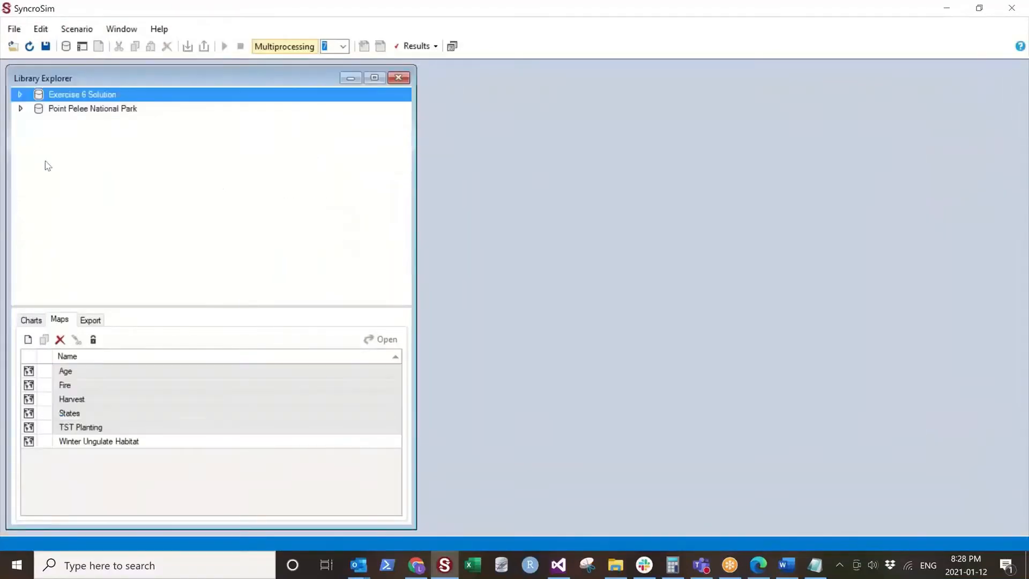
pyautogui.click(21, 109)
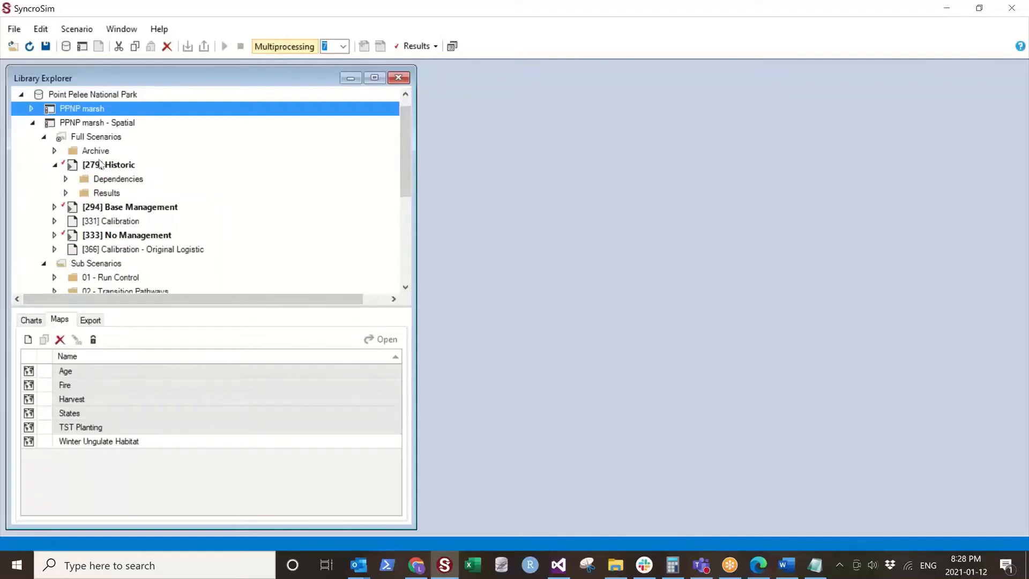
pyautogui.click(86, 167)
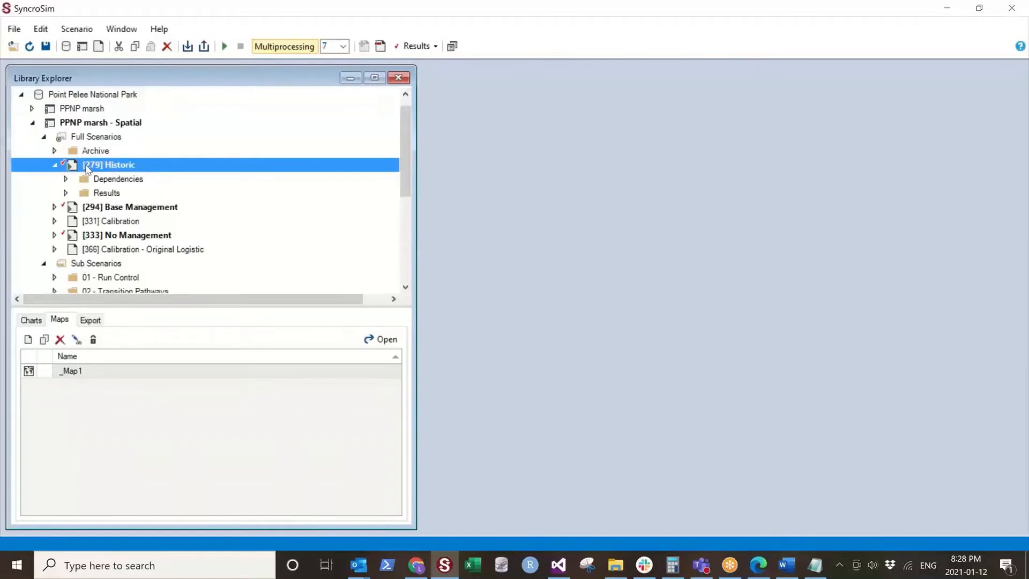
# Open the Adjacency Multipliers - Calibrartion sub-scenario and review its transition adjacency settings and multipliers in a widened window
pyautogui.scroll(-3, 110, 255)
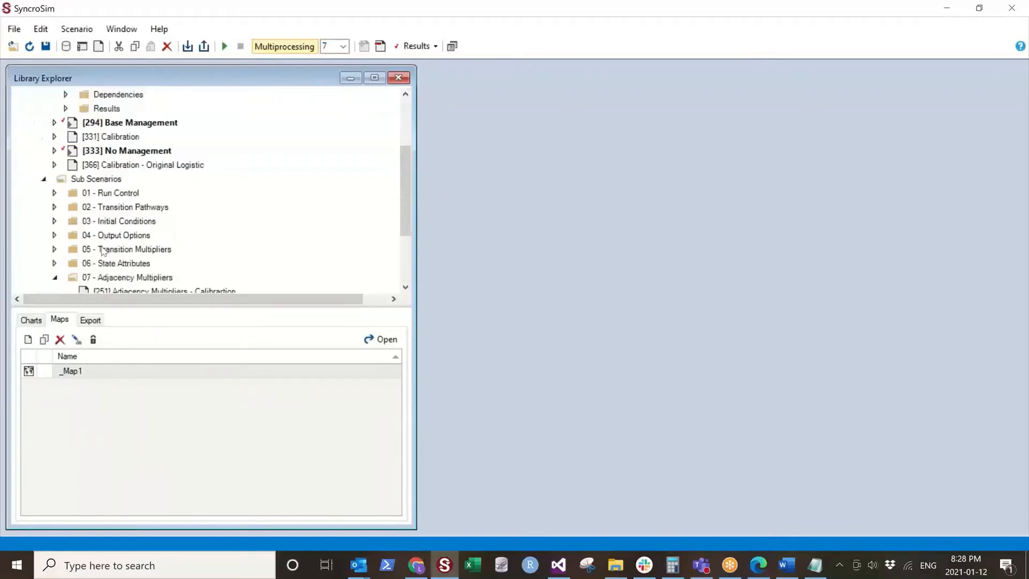
pyautogui.click(118, 253)
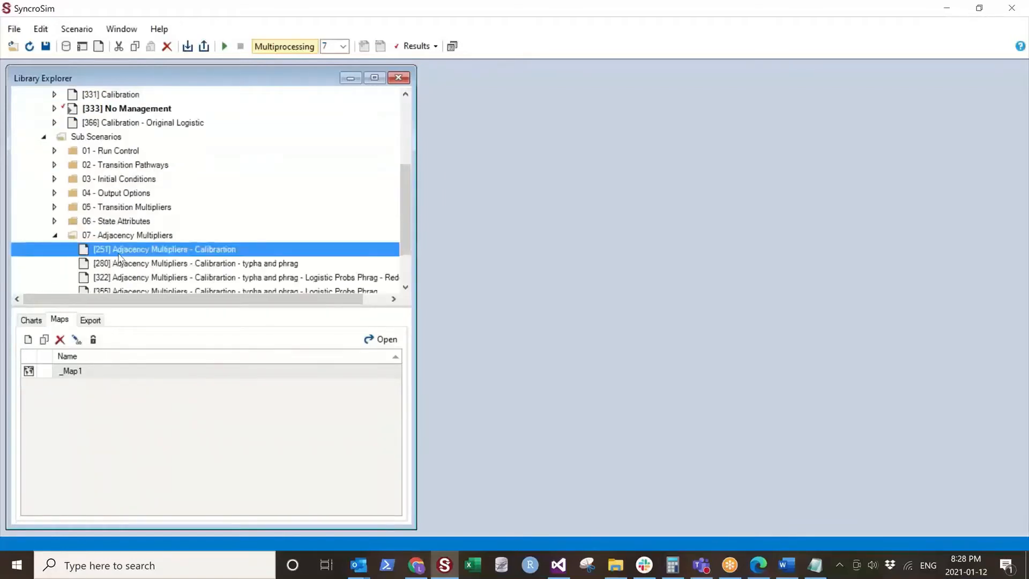
pyautogui.doubleClick(118, 258)
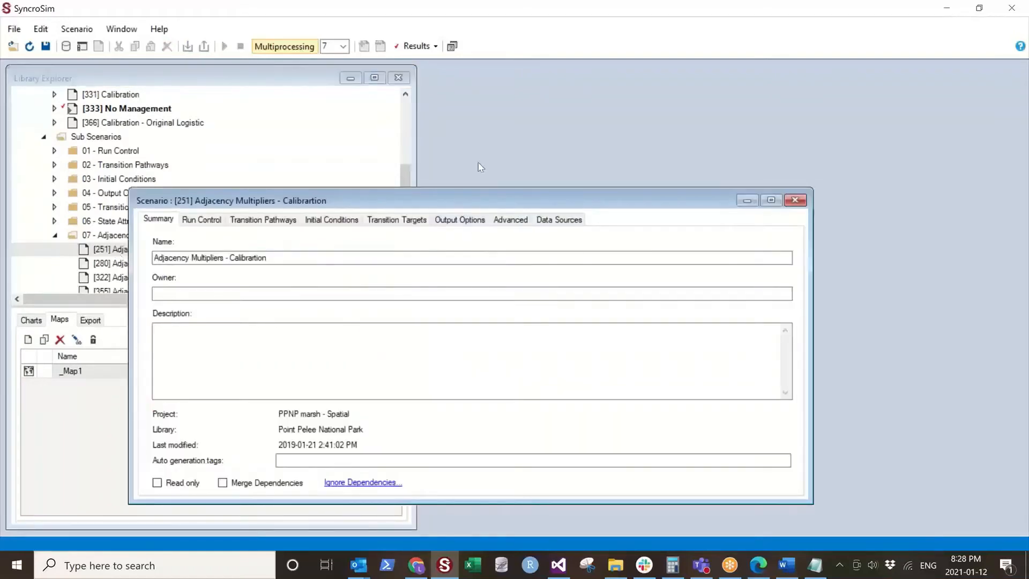
pyautogui.click(532, 167)
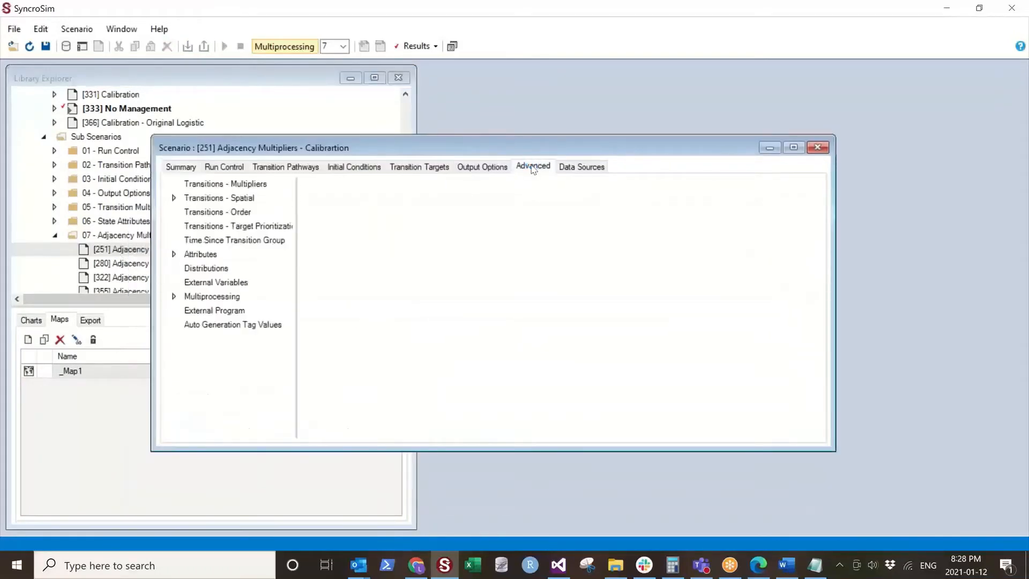
pyautogui.click(174, 198)
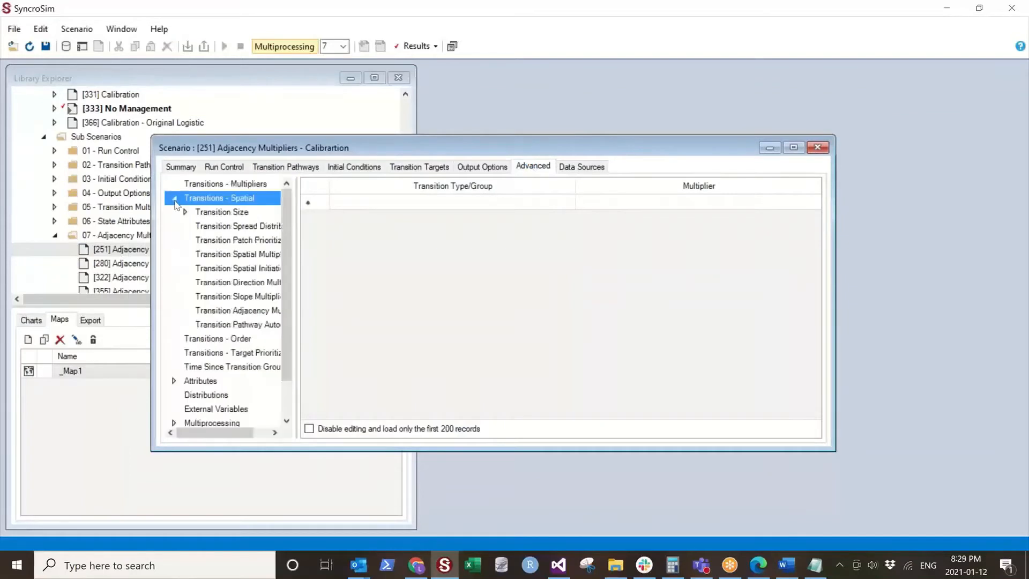
pyautogui.click(214, 311)
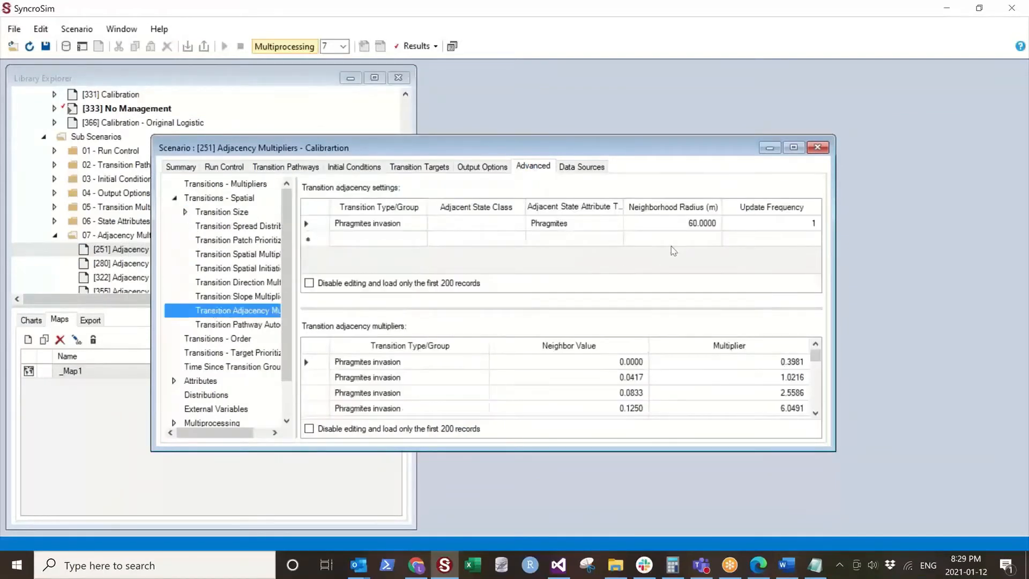
pyautogui.moveTo(835, 240); pyautogui.dragTo(973, 239)
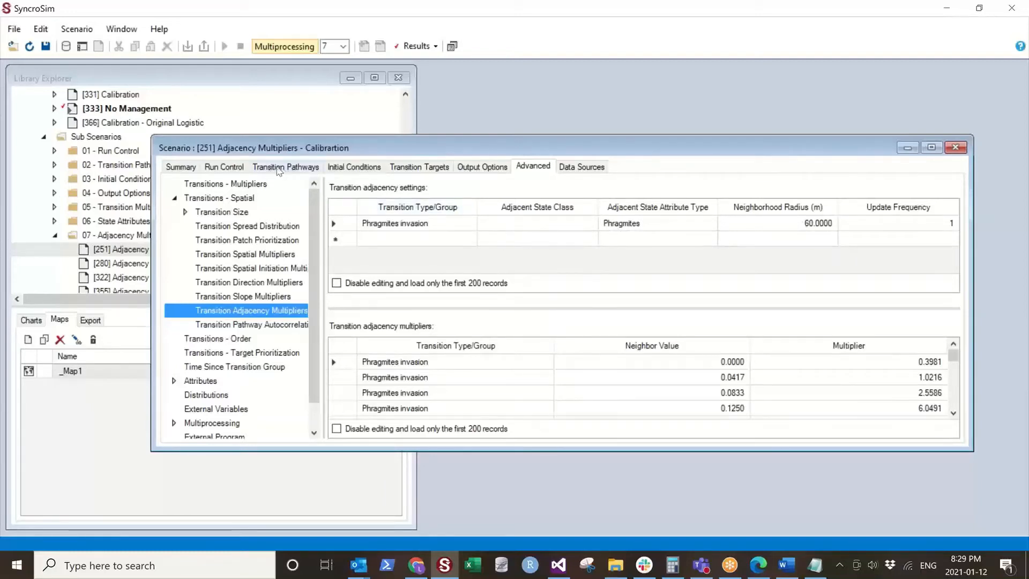
# Check the spatial and non-spatial initial conditions of the Adjacency Multipliers - Calibrartion sub-scenario
pyautogui.click(337, 167)
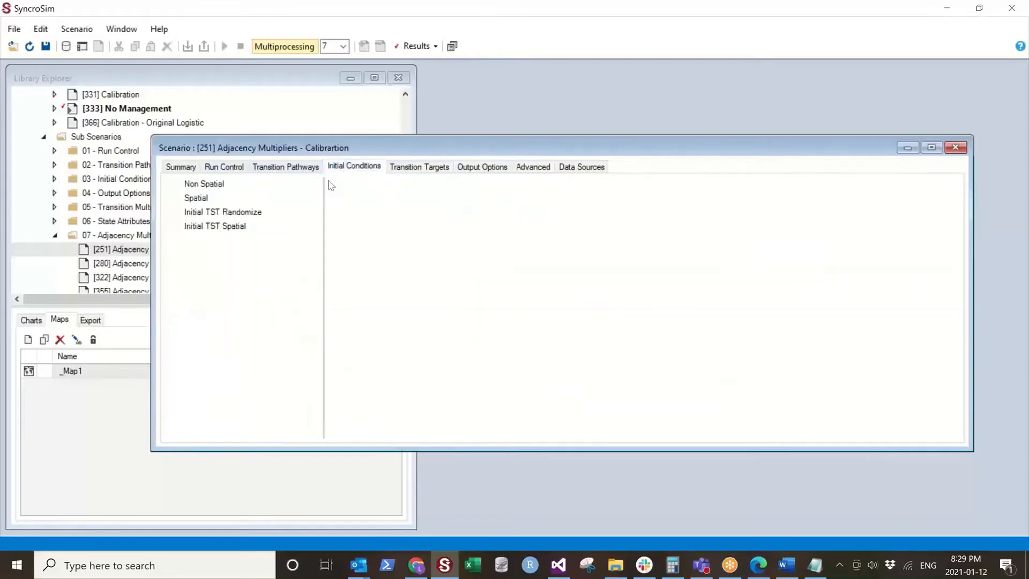
pyautogui.click(209, 199)
pyautogui.click(201, 188)
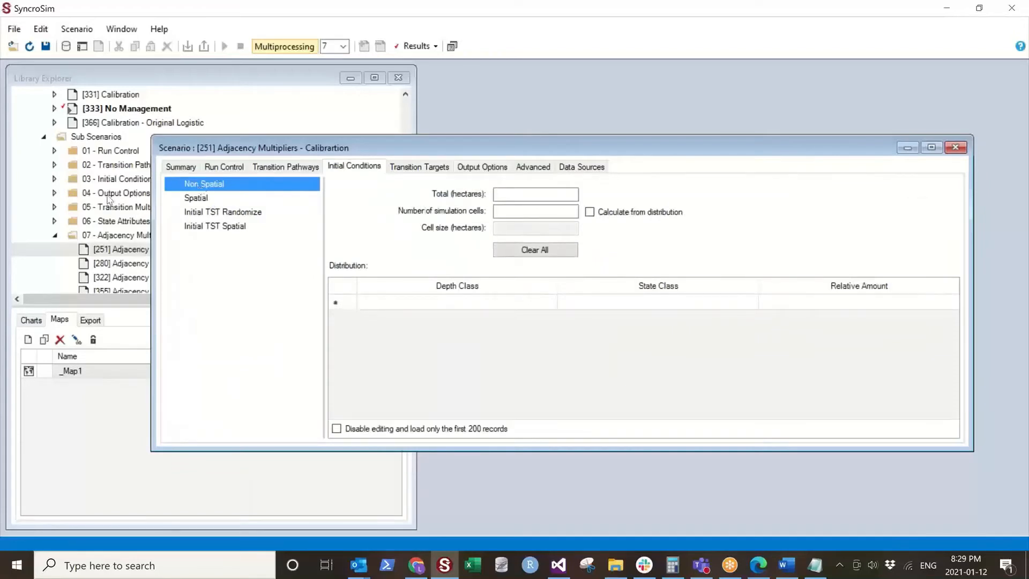
# Open the Historic scenario under PPNP marsh - Spatial and review its spatial initial conditions in an enlarged window
pyautogui.scroll(2, 109, 200)
pyautogui.scroll(1, 109, 198)
pyautogui.doubleClick(102, 168)
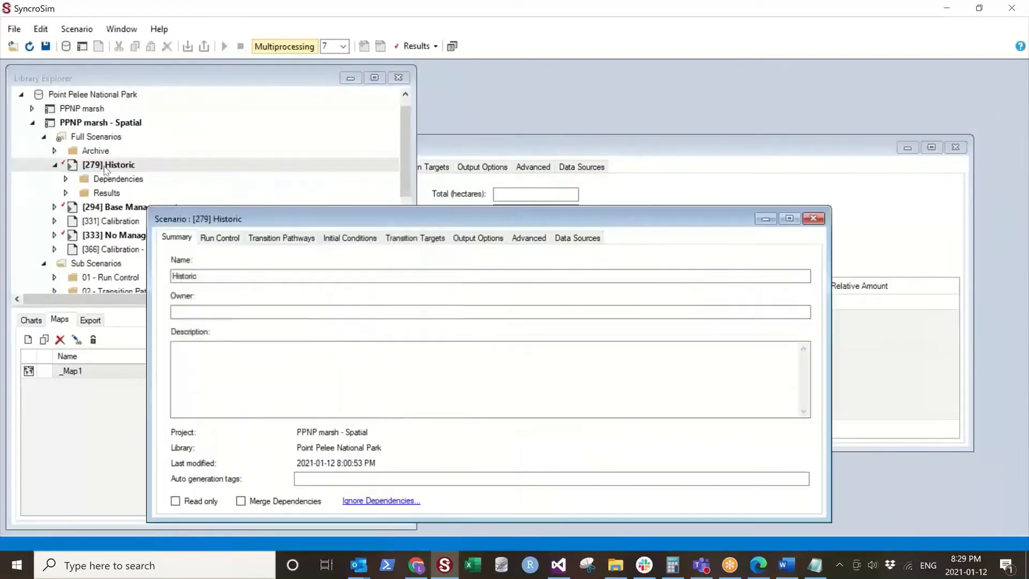
pyautogui.click(348, 238)
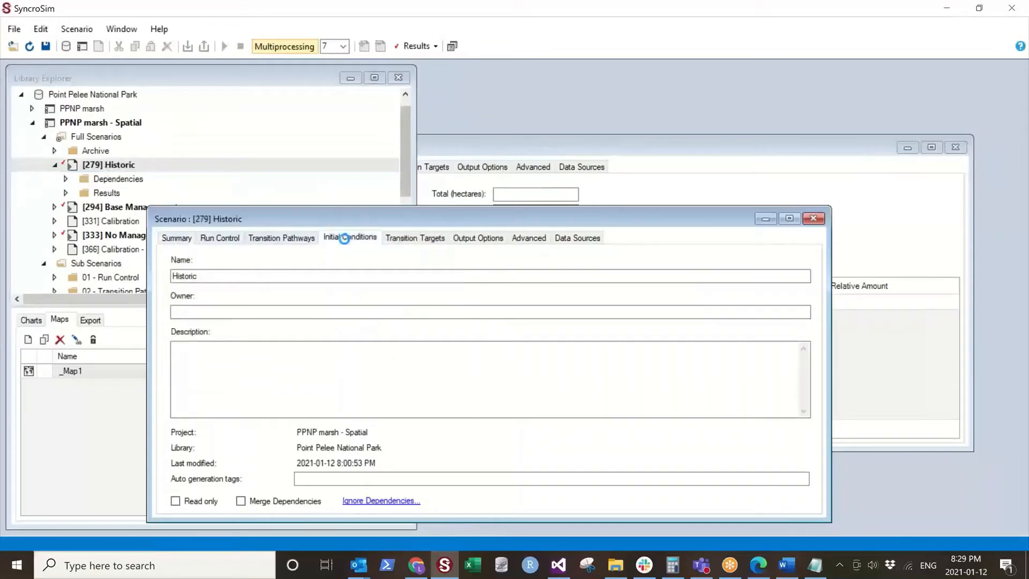
pyautogui.click(193, 270)
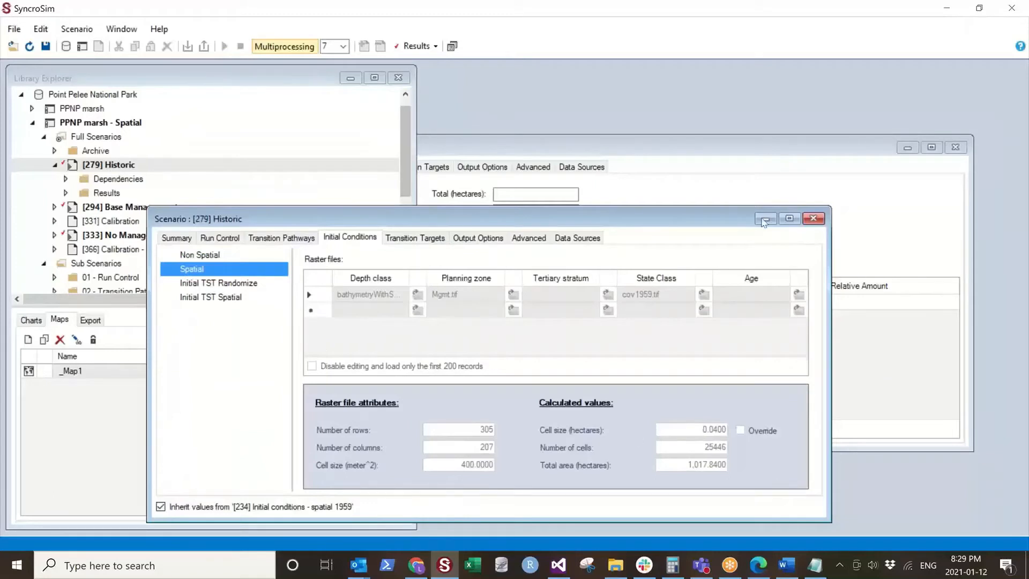
pyautogui.moveTo(722, 206); pyautogui.dragTo(715, 108)
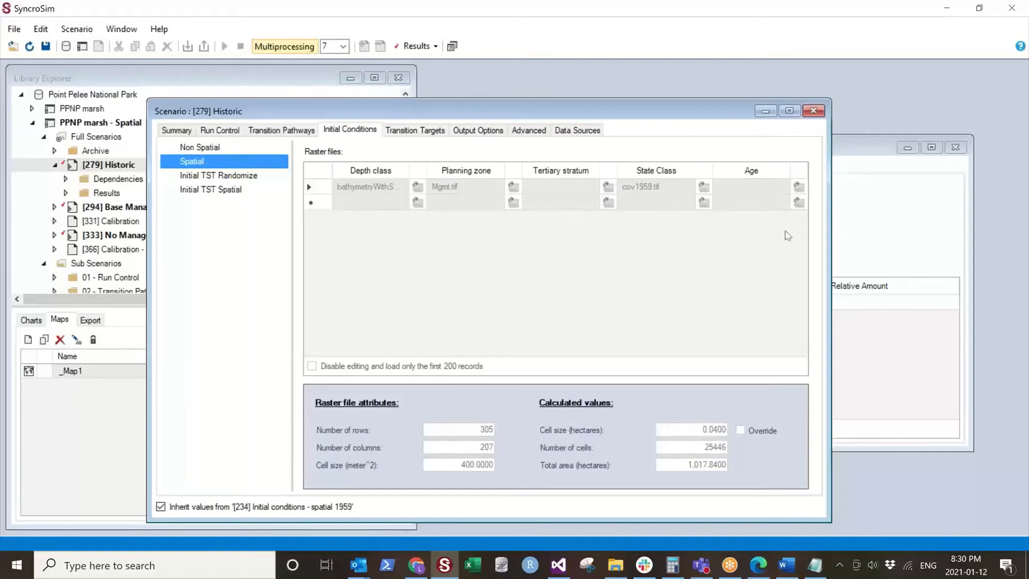
# Review the full list of transition adjacency multipliers in the Adjacency Multipliers - Calibrartion sub-scenario, and close both scenario windows
pyautogui.click(870, 141)
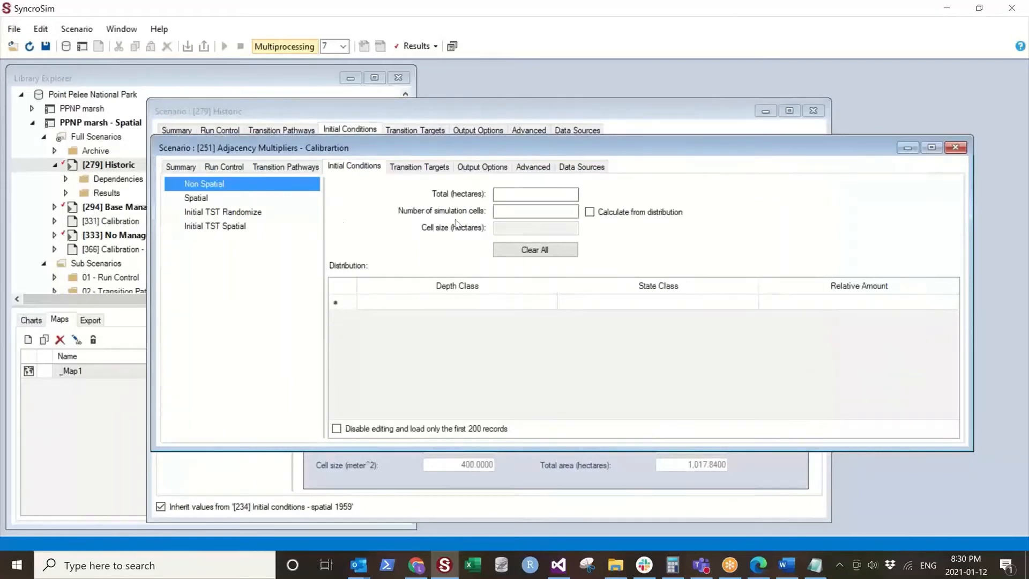
pyautogui.click(539, 169)
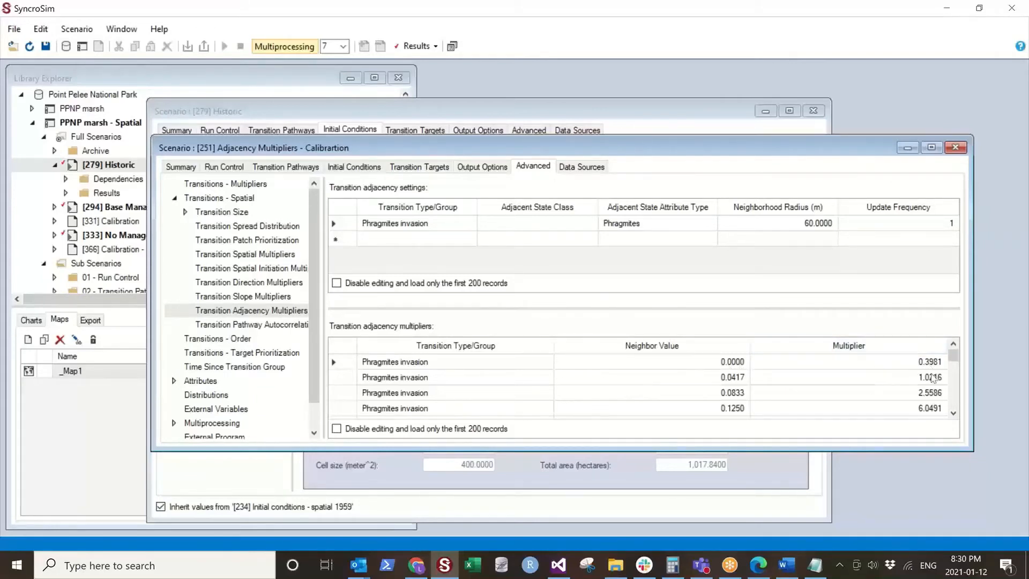
pyautogui.moveTo(953, 356); pyautogui.dragTo(948, 403)
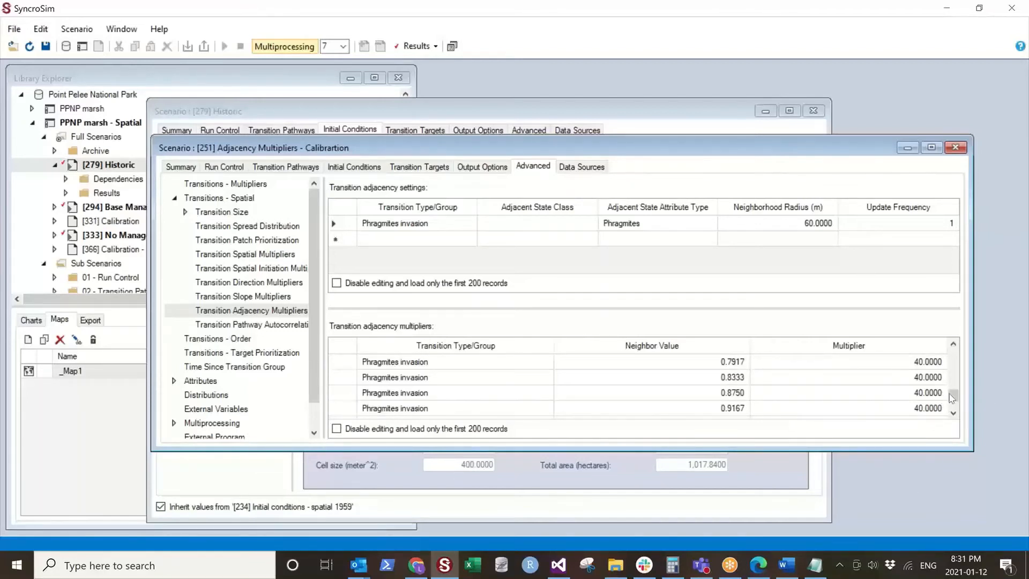
pyautogui.moveTo(953, 396); pyautogui.dragTo(956, 411)
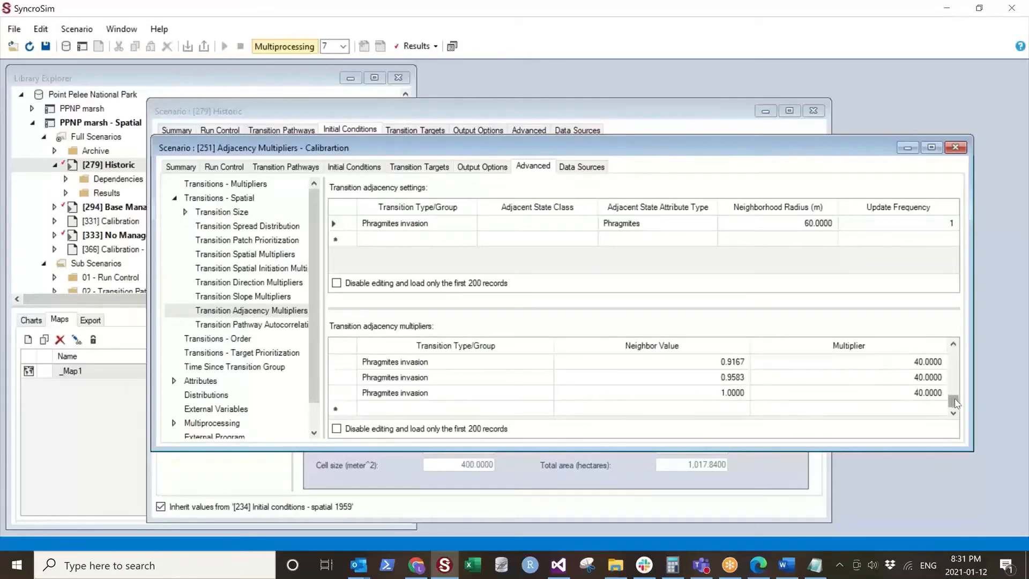
pyautogui.moveTo(954, 402); pyautogui.dragTo(953, 356)
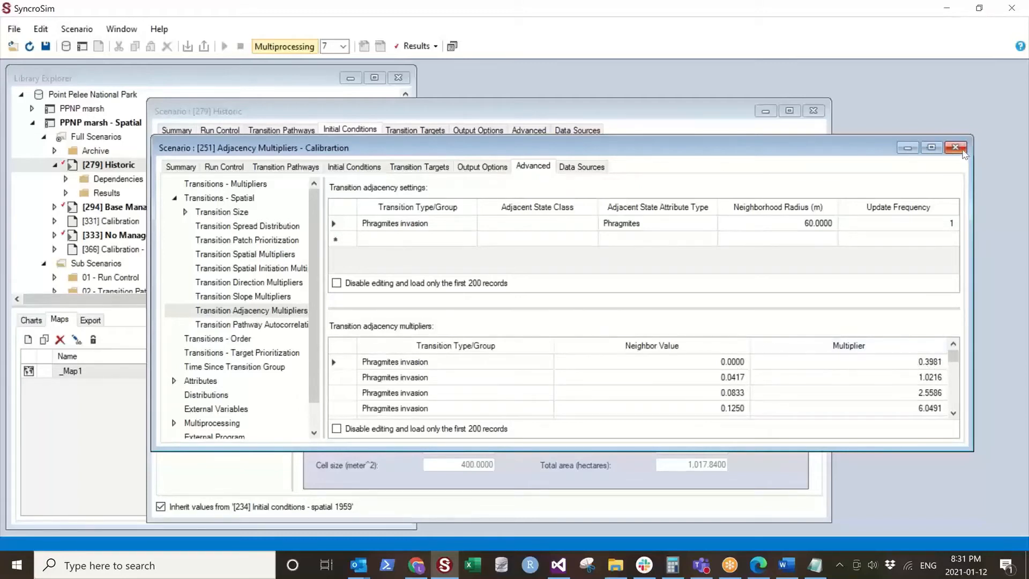
pyautogui.click(959, 149)
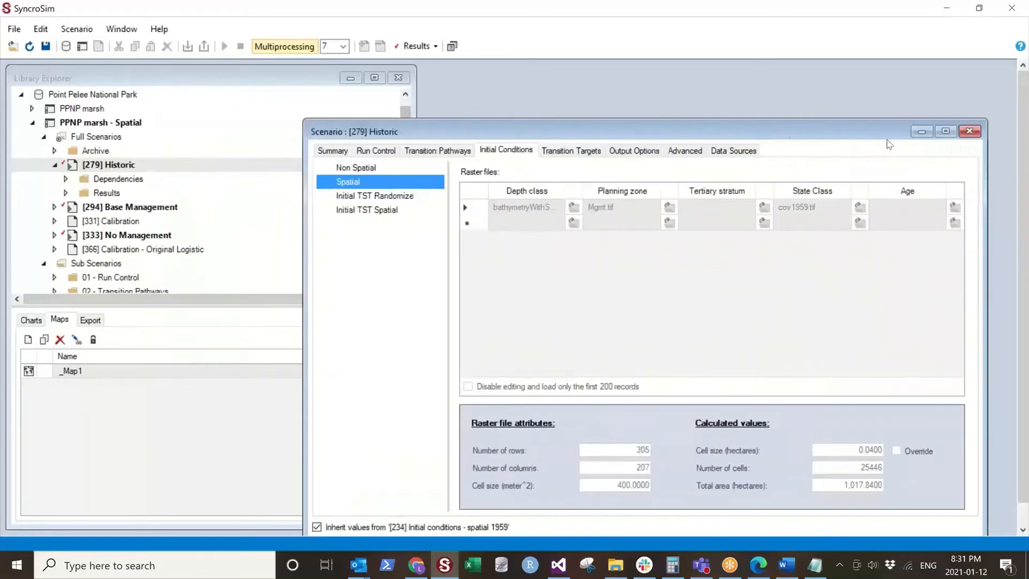
pyautogui.click(971, 132)
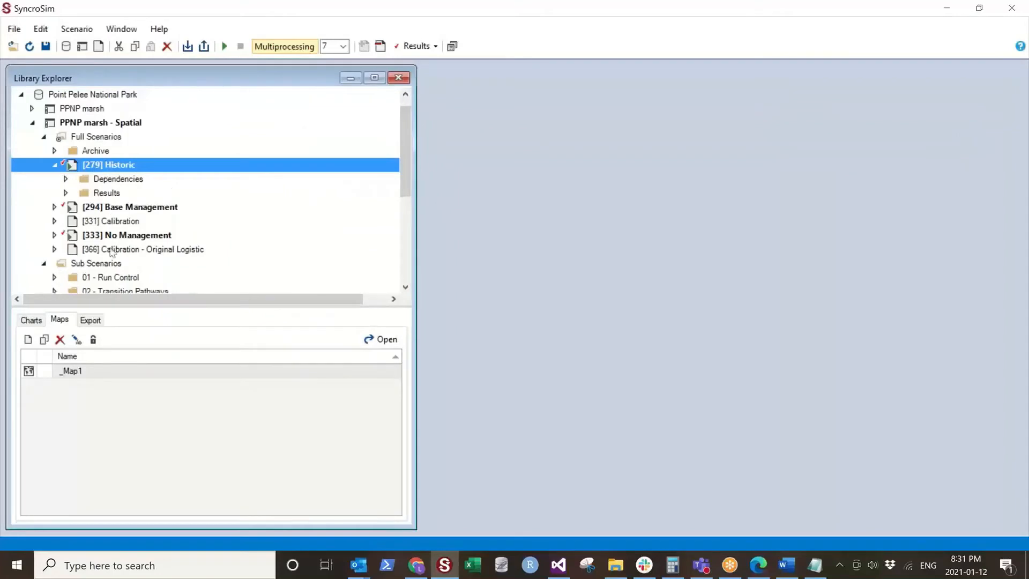
# Open the Cover Type chart and examine the Phragmites and Typha area curves for the three scenarios
pyautogui.click(31, 321)
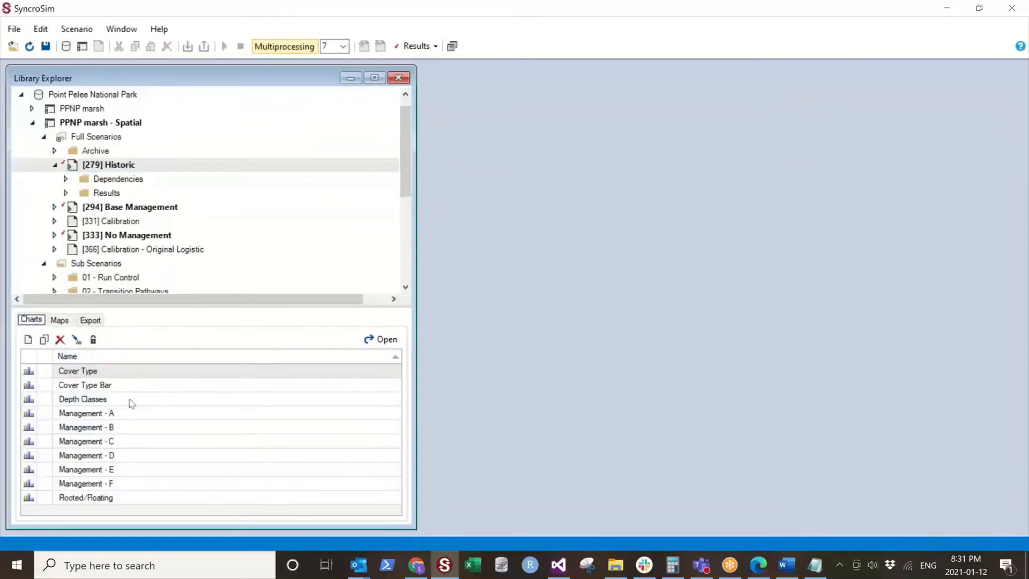
pyautogui.click(106, 376)
pyautogui.doubleClick(100, 371)
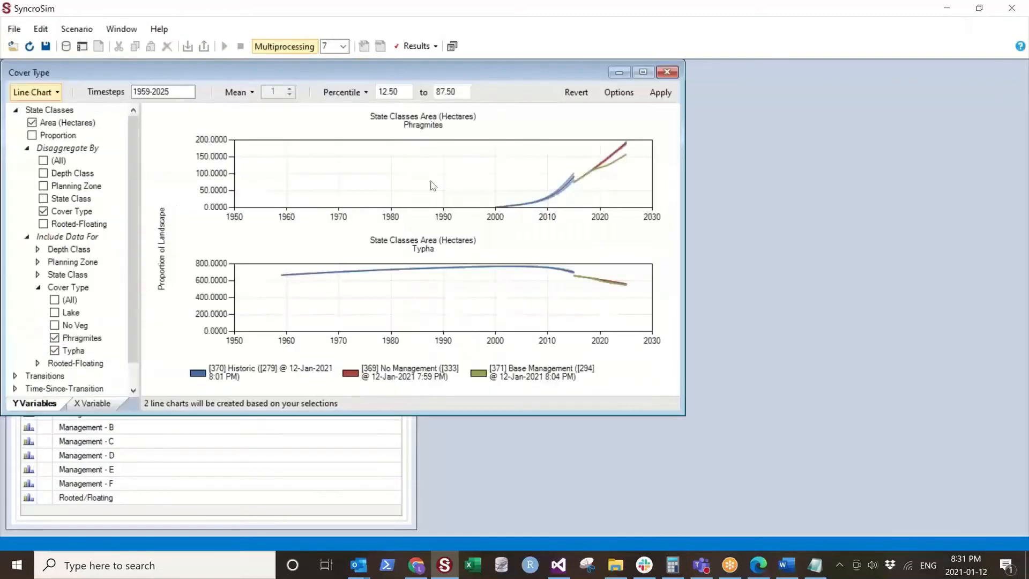
pyautogui.moveTo(558, 80); pyautogui.dragTo(784, 95)
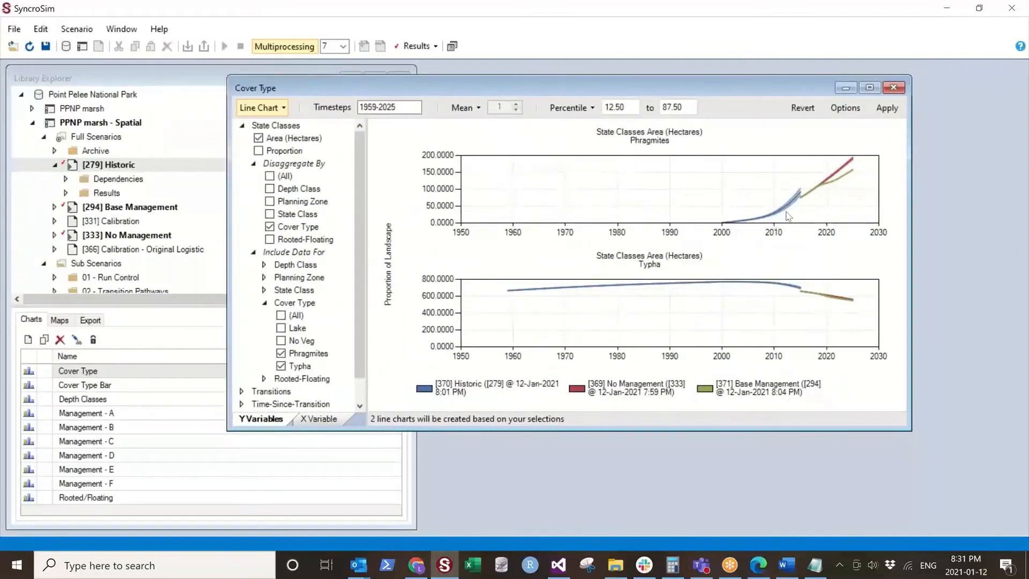
pyautogui.moveTo(788, 210)
# Open the _Map1 map and apply a layout with 1 row
pyautogui.click(68, 324)
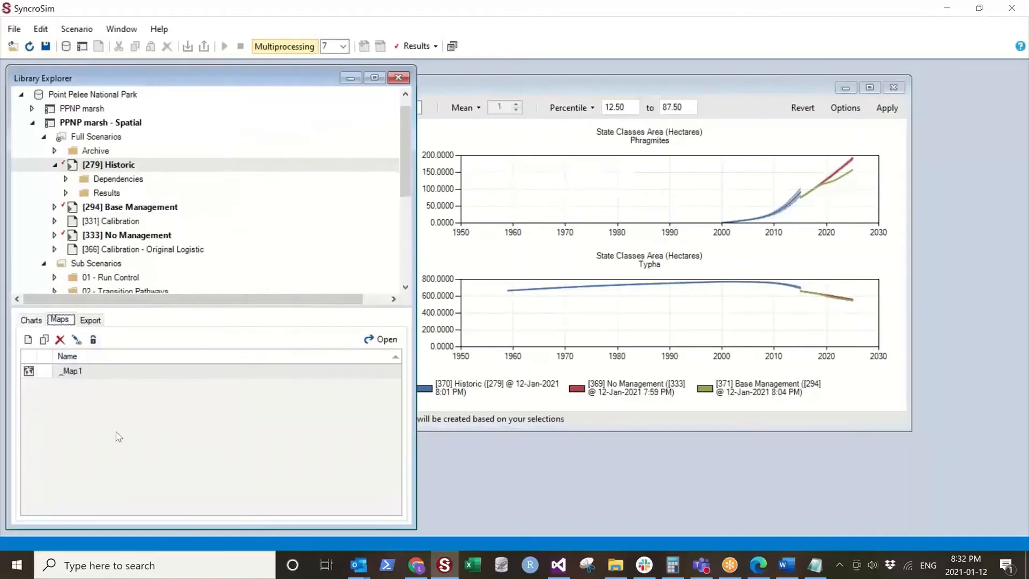
pyautogui.click(107, 371)
pyautogui.doubleClick(107, 371)
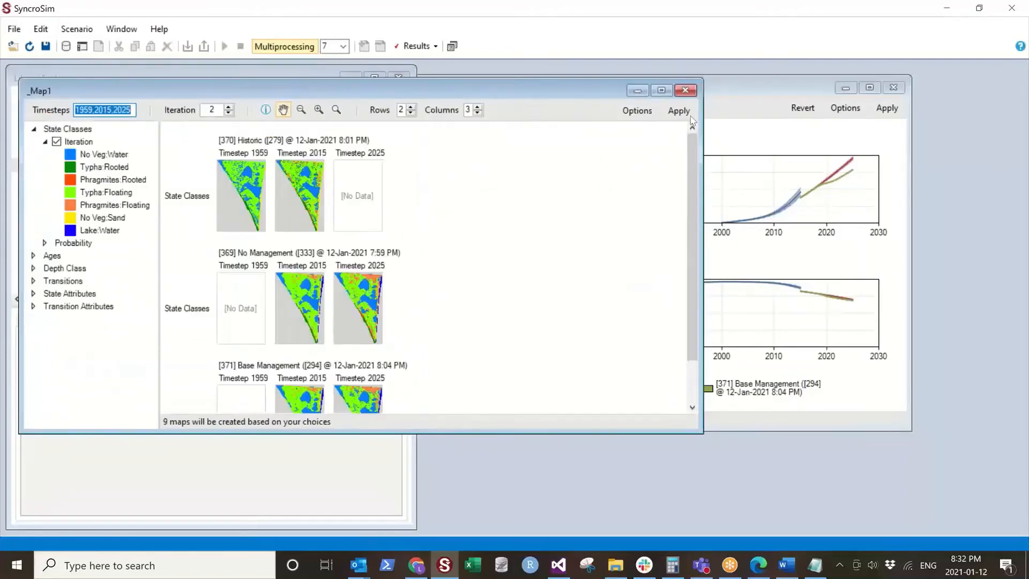
pyautogui.click(747, 147)
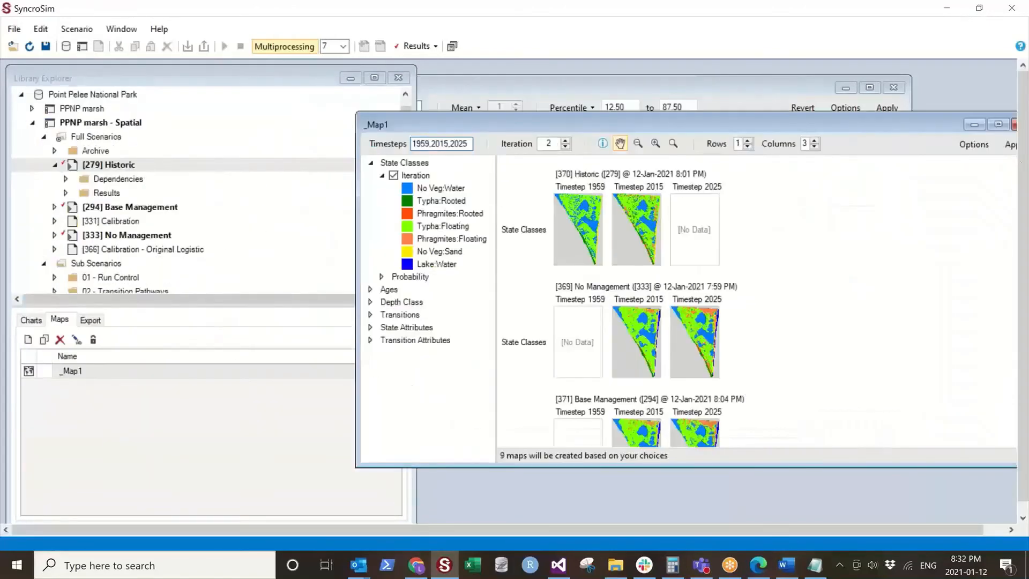
pyautogui.click(1011, 145)
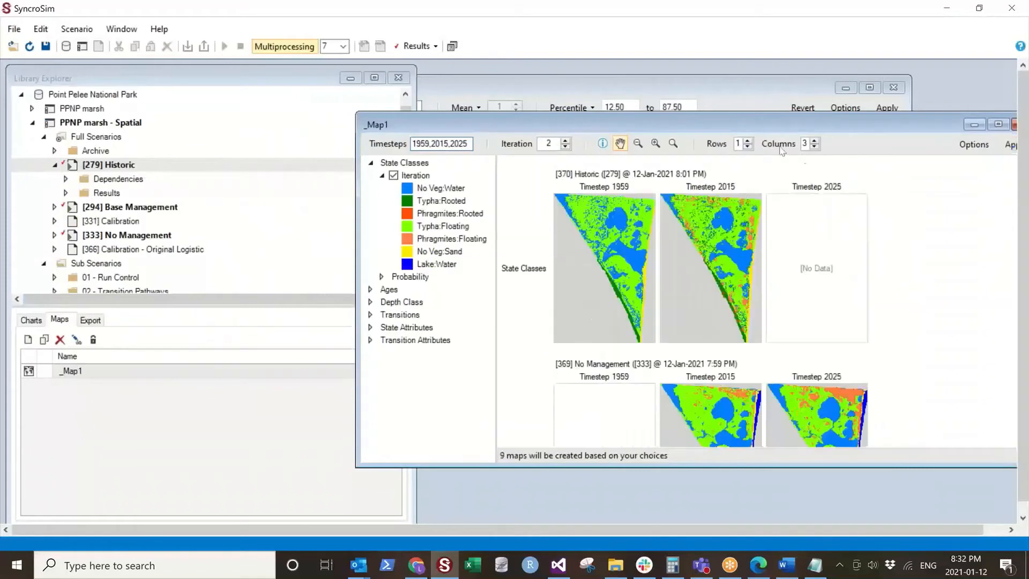
# Maximize the _Map1 window and fit the maps to their frames
pyautogui.moveTo(709, 118); pyautogui.dragTo(633, 67)
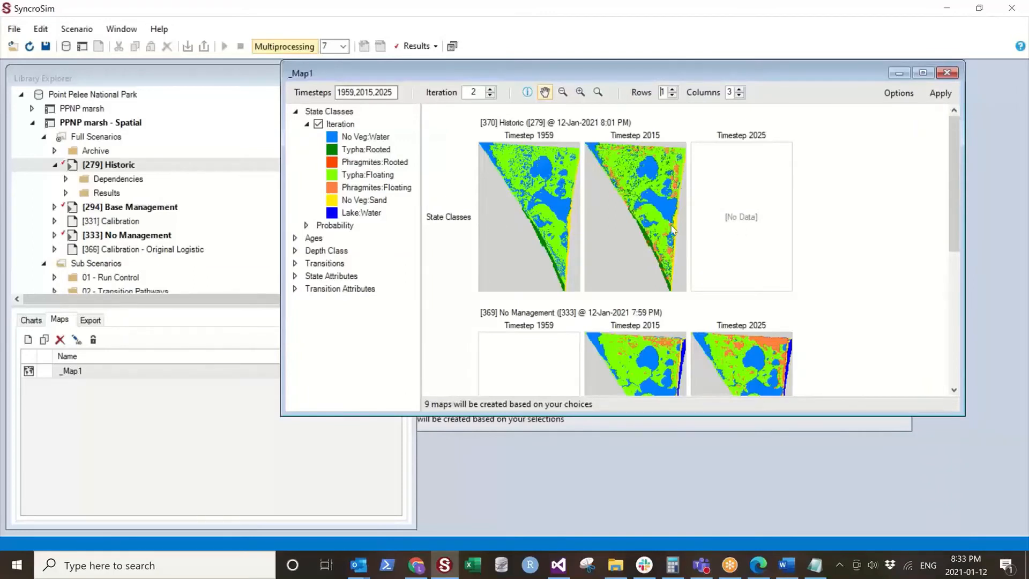
pyautogui.click(923, 73)
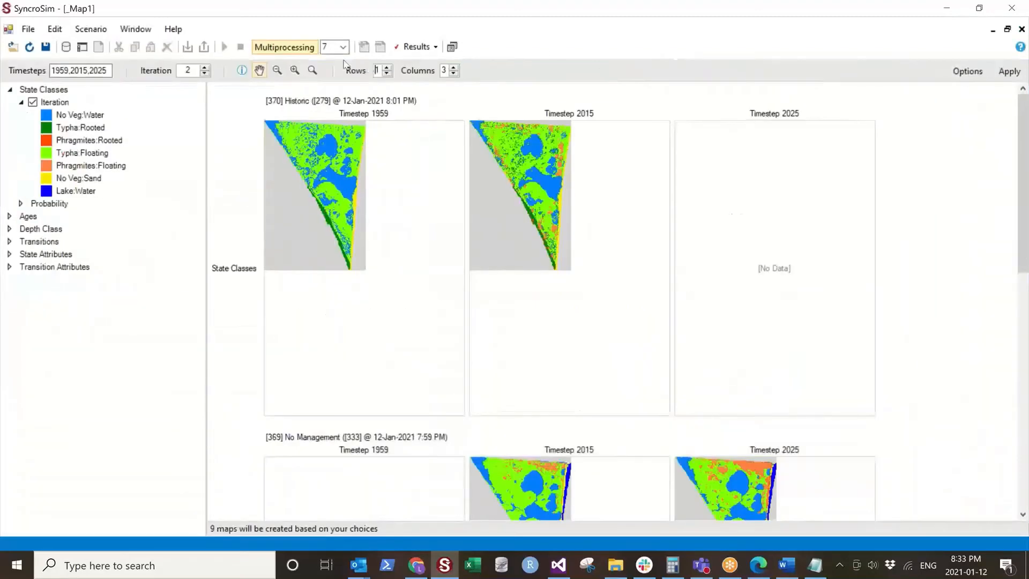
pyautogui.click(312, 71)
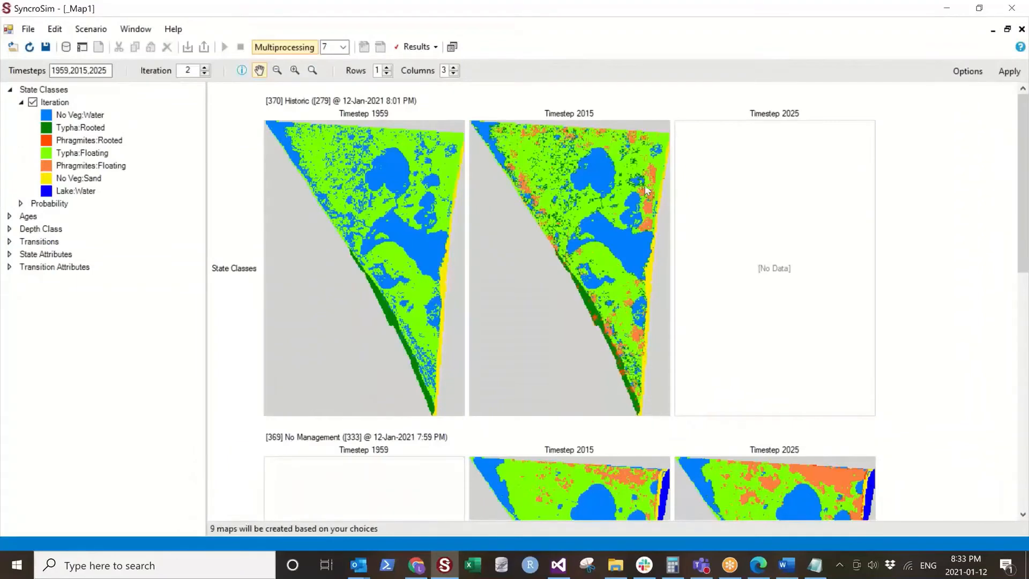
# Compare the 1959, 2015 and 2025 state class maps across the Historic, No Management and Base Management scenarios
pyautogui.moveTo(1024, 142); pyautogui.dragTo(1023, 238)
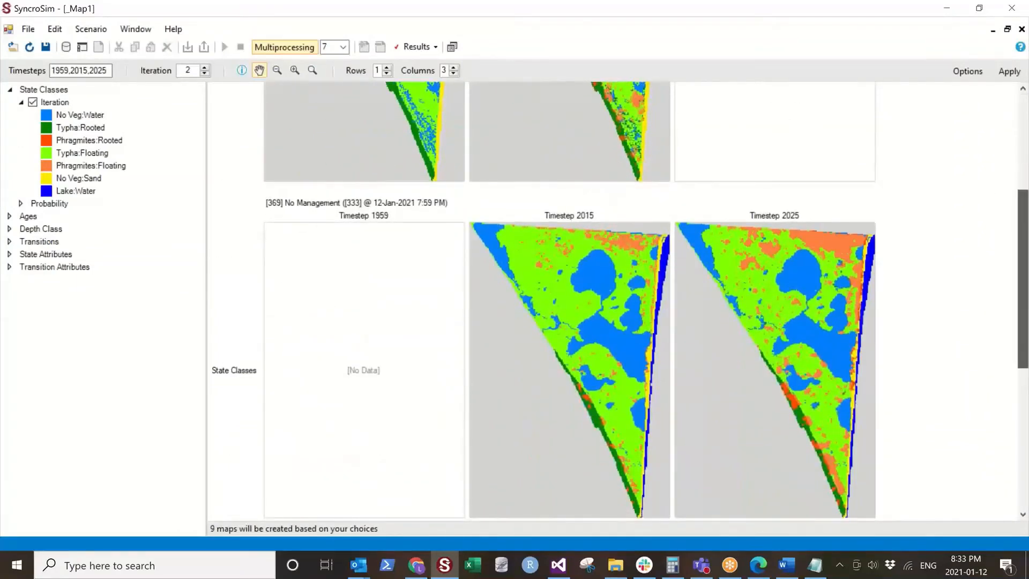
pyautogui.scroll(5, 1024, 209)
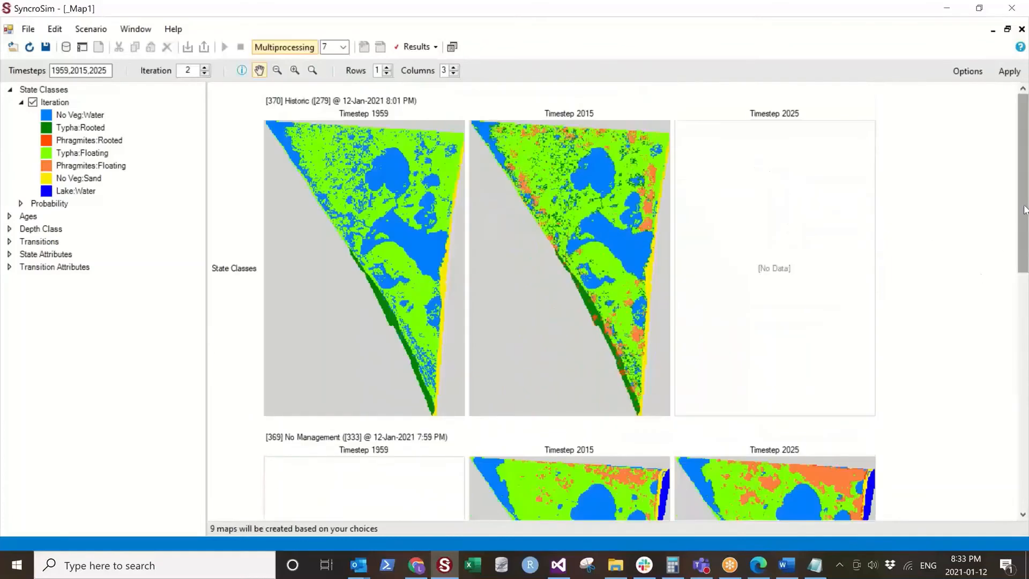
pyautogui.moveTo(1025, 209); pyautogui.dragTo(1024, 331)
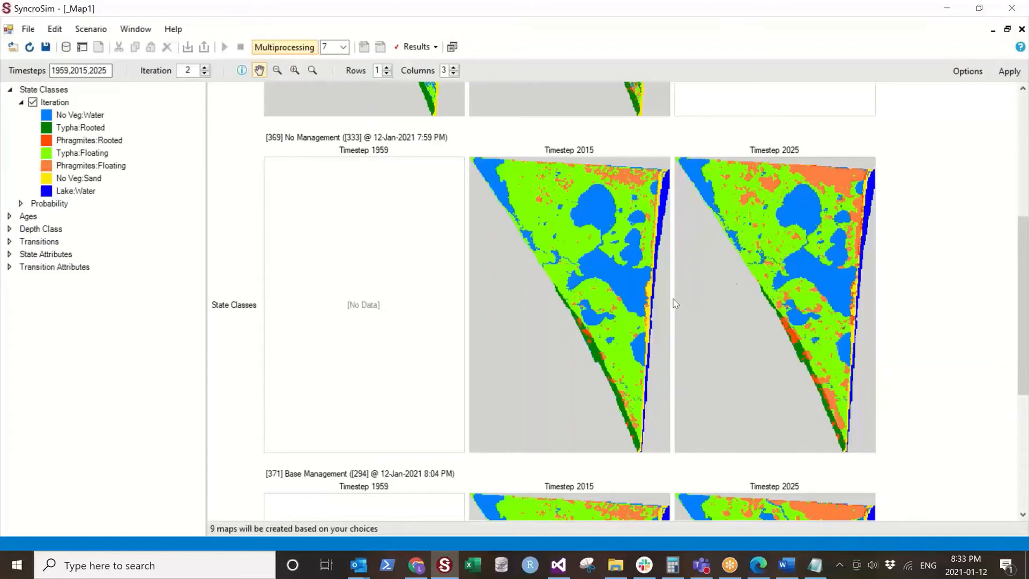
pyautogui.moveTo(1021, 248); pyautogui.dragTo(1007, 282)
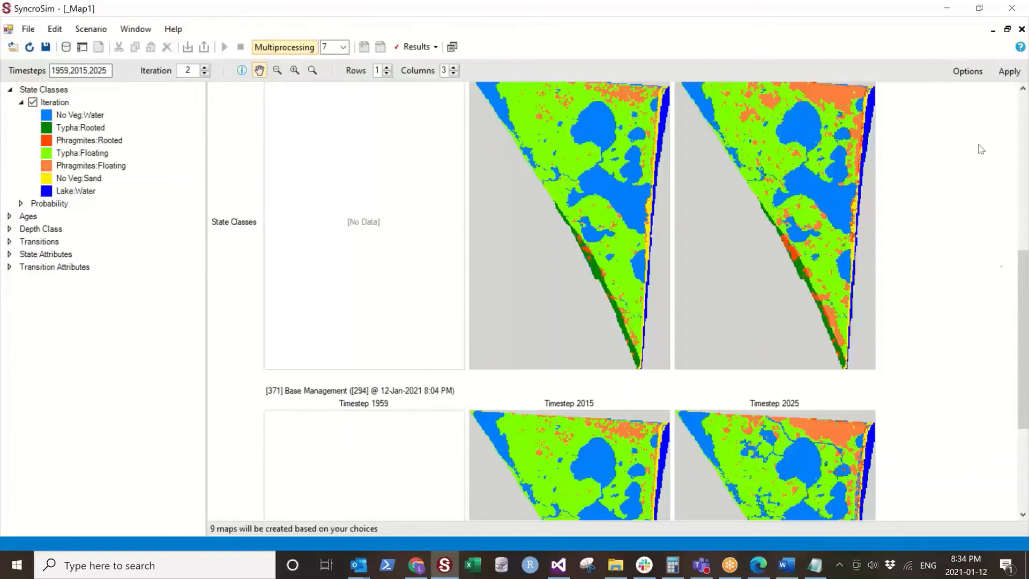
# Switch to Adobe Acrobat and bring up the STSM Colorado PDF poster
pyautogui.click(729, 564)
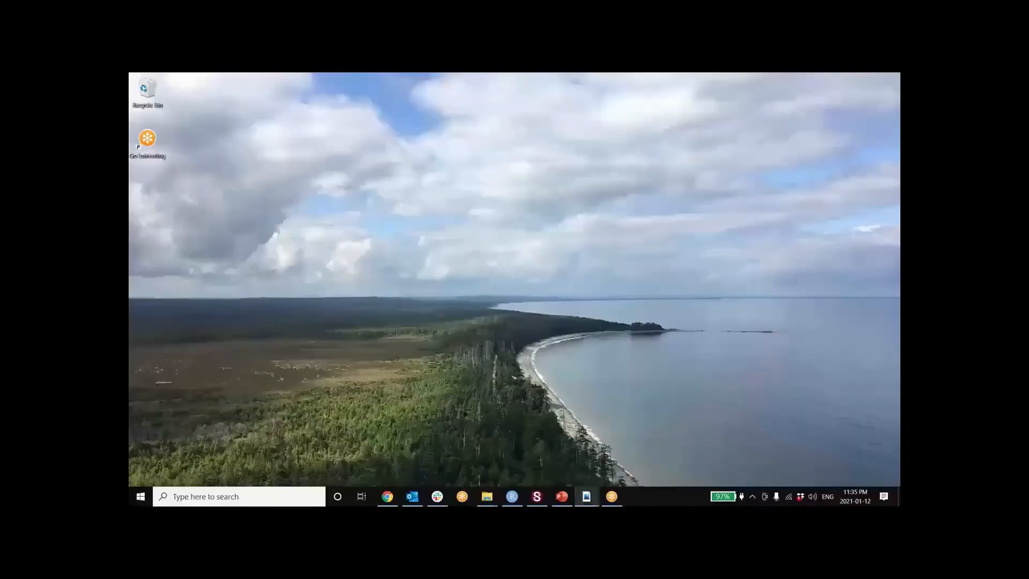
pyautogui.click(586, 496)
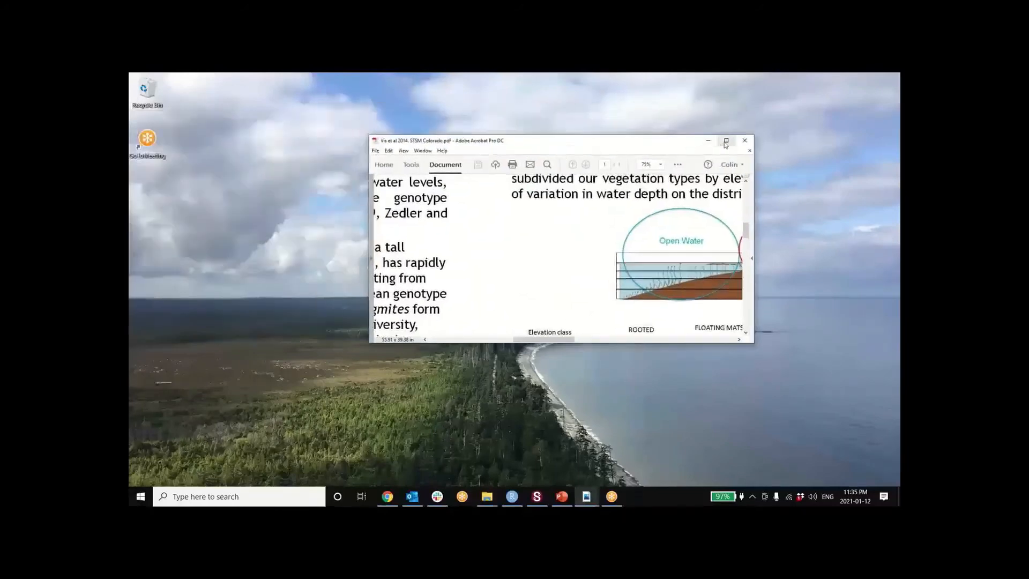